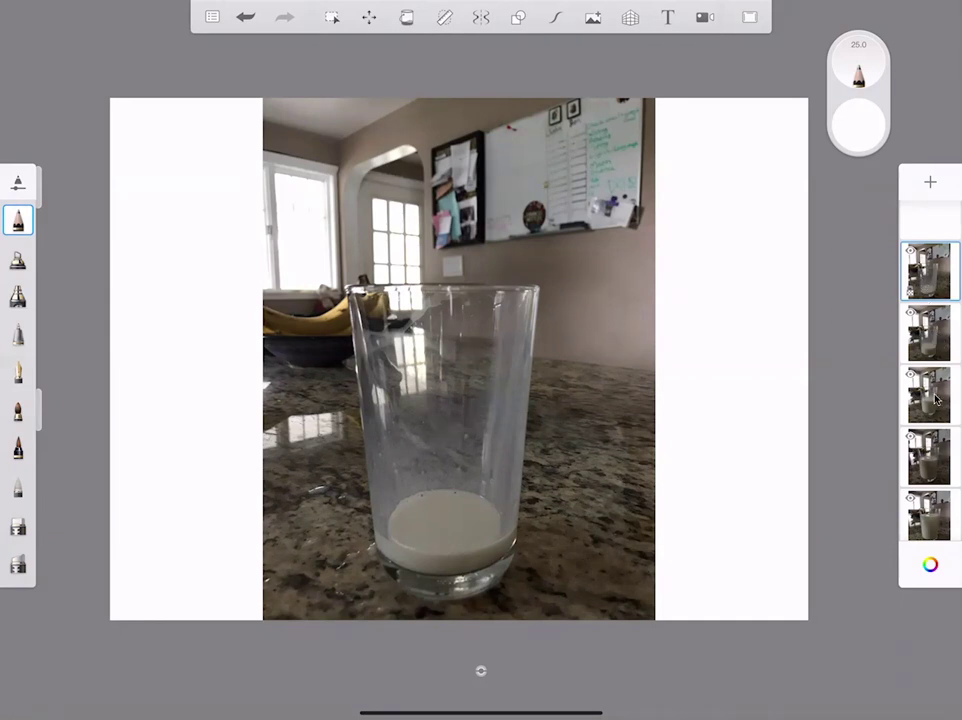
pyautogui.scroll(-2, 935, 398)
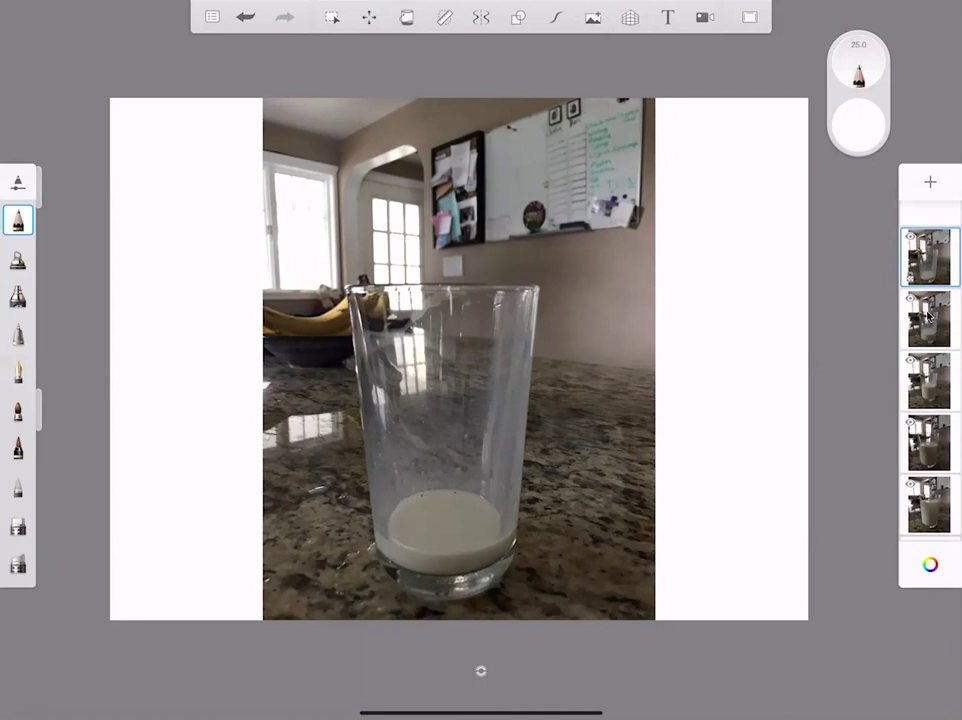
pyautogui.click(934, 381)
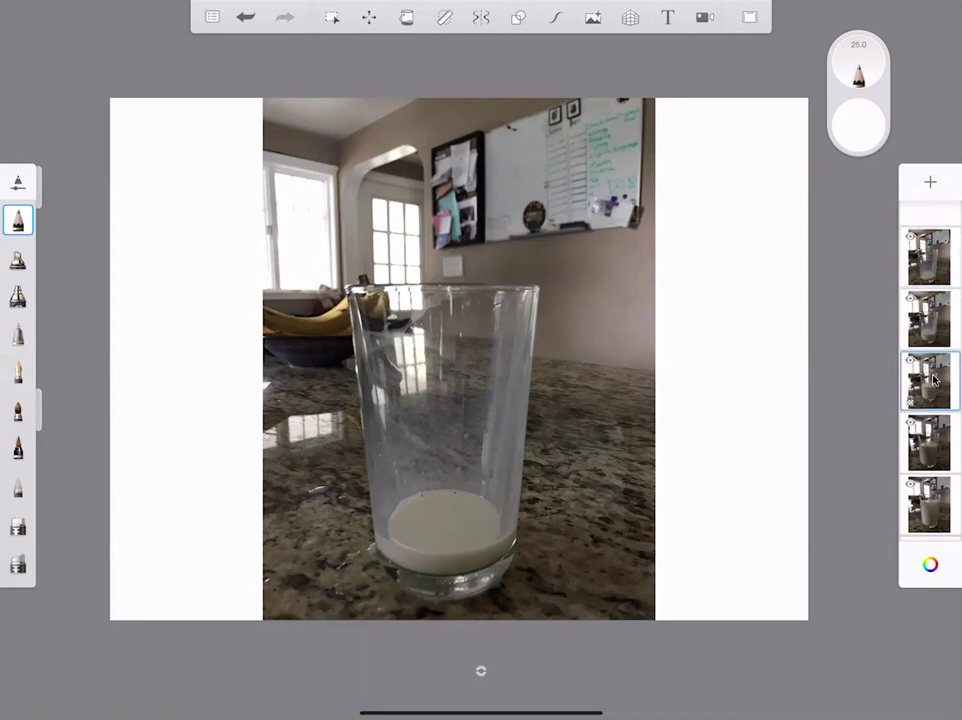
pyautogui.press('Down')
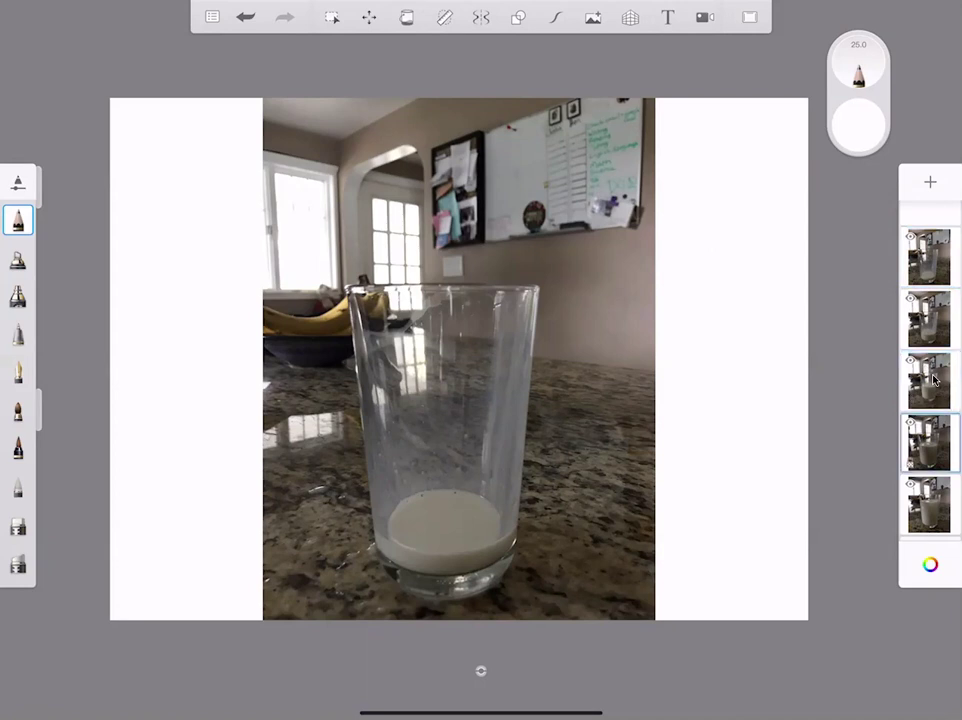
pyautogui.click(934, 380)
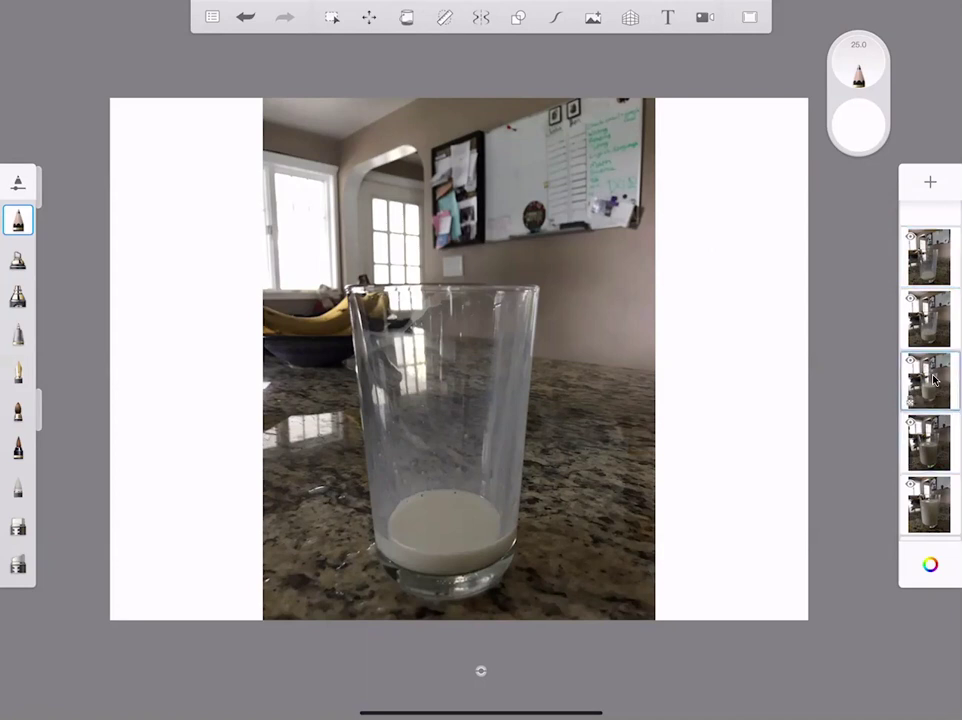
# Clear a full-height rectangular area covering the left part of the uppermost glass photo layer, cutting through the right side of the glass
pyautogui.click(928, 269)
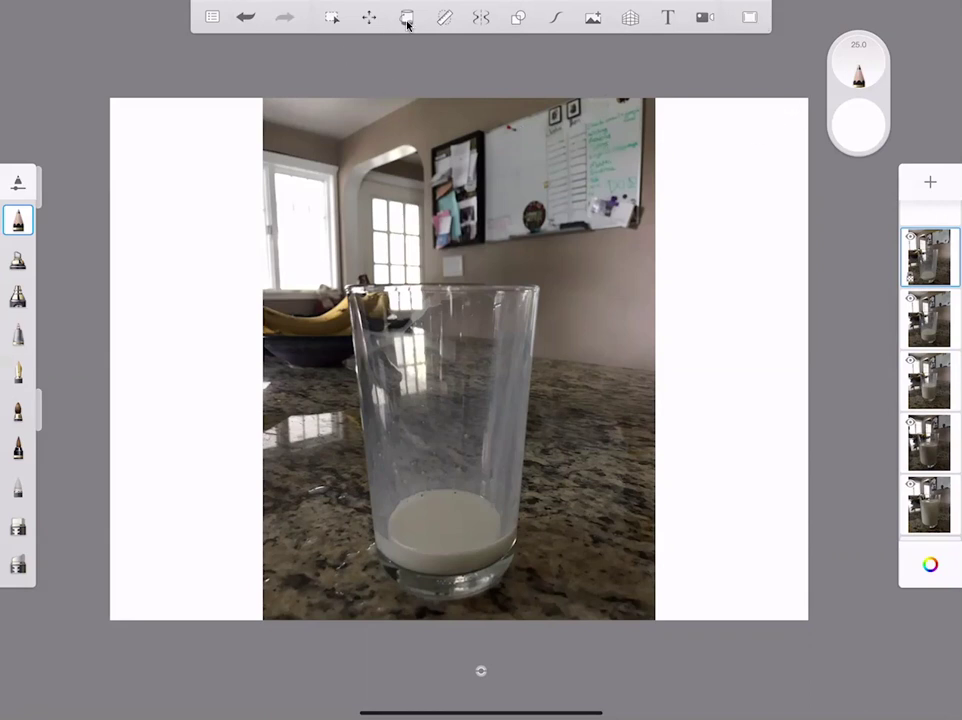
pyautogui.click(332, 19)
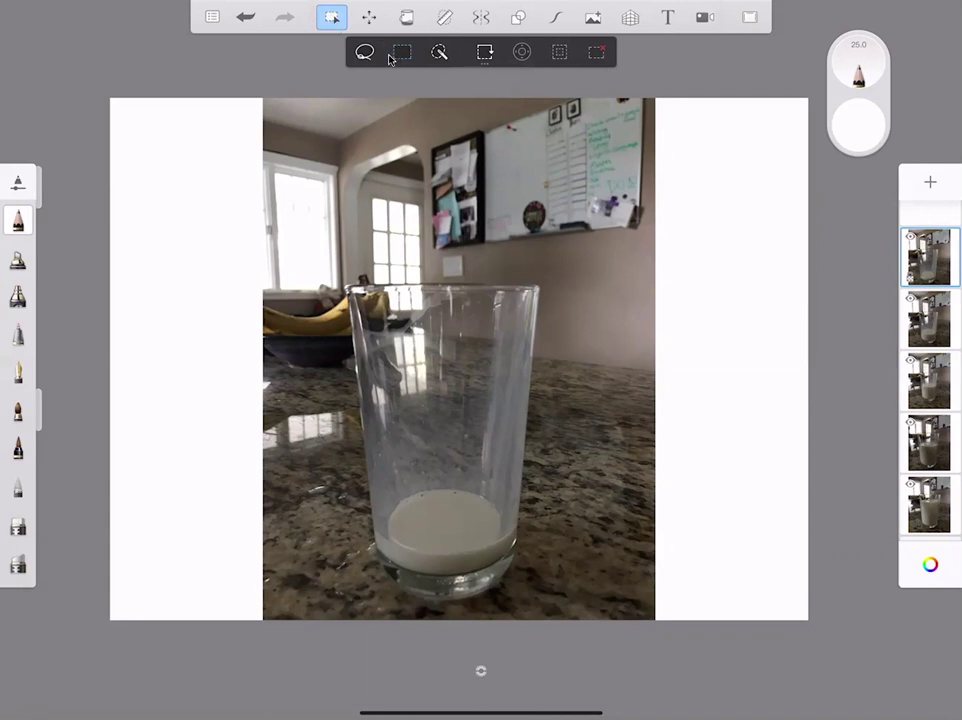
pyautogui.click(388, 57)
pyautogui.moveTo(229, 84); pyautogui.dragTo(494, 620)
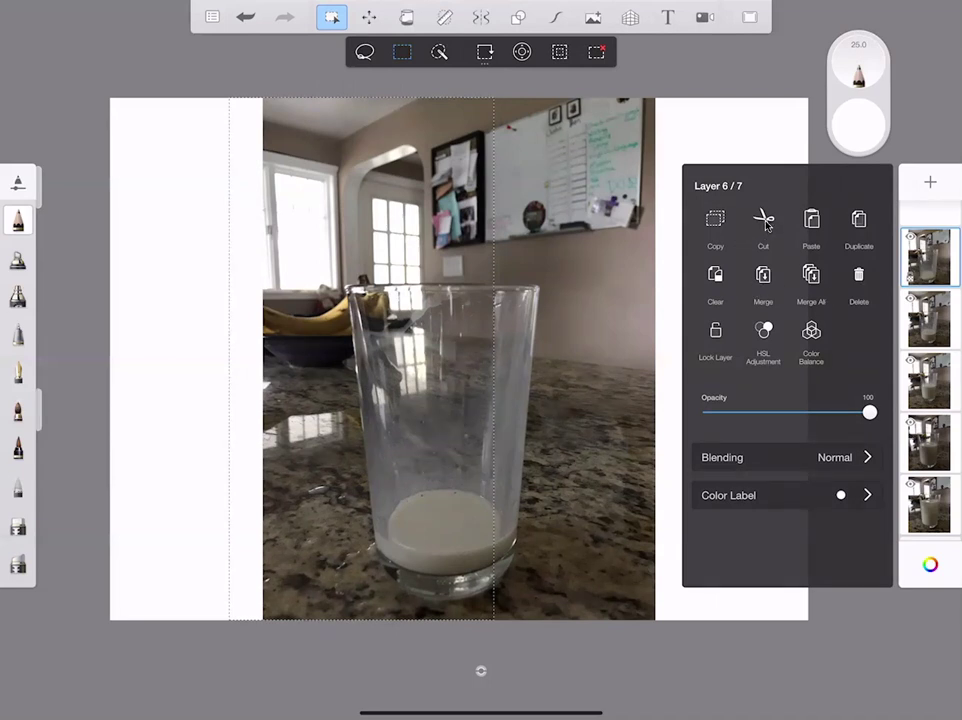
pyautogui.click(716, 276)
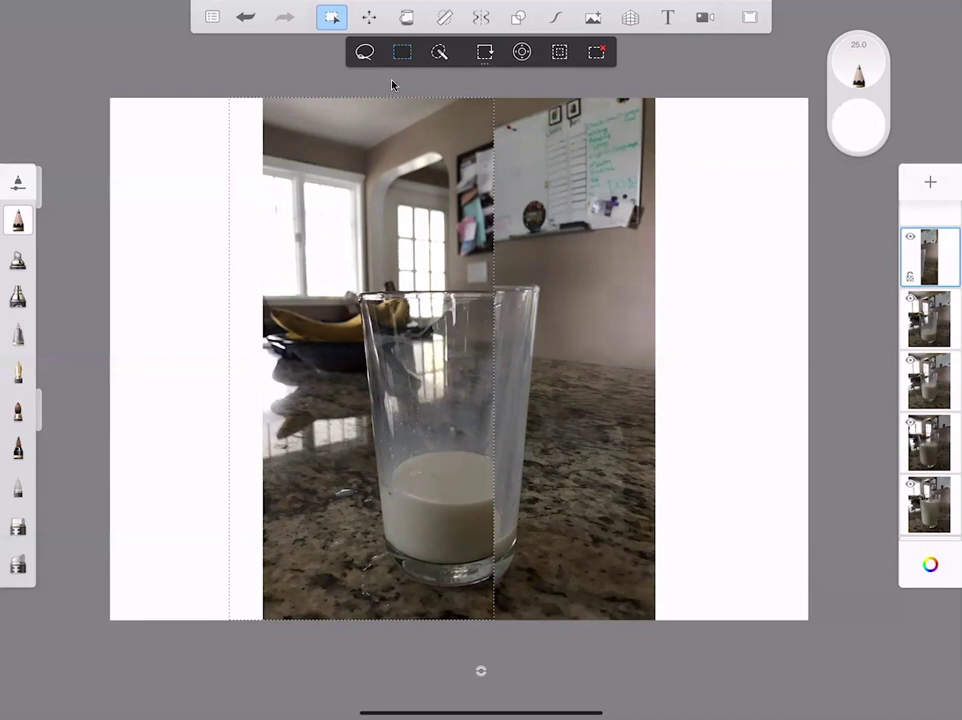
# Try to nudge the photo upward pixel by pixel to line up the glass rims
pyautogui.click(368, 17)
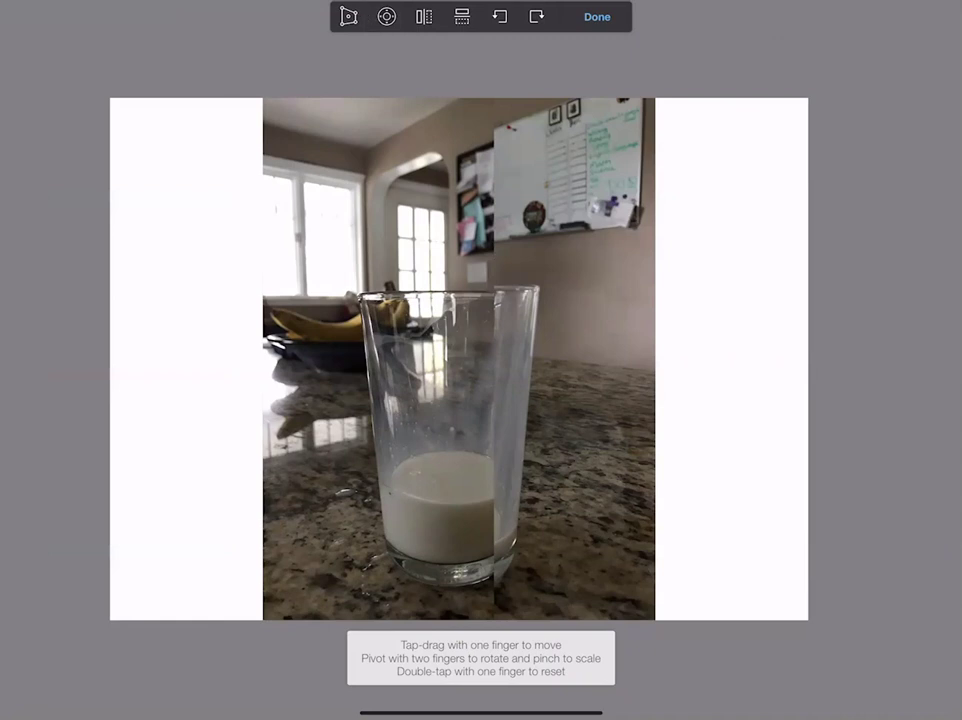
pyautogui.click(386, 17)
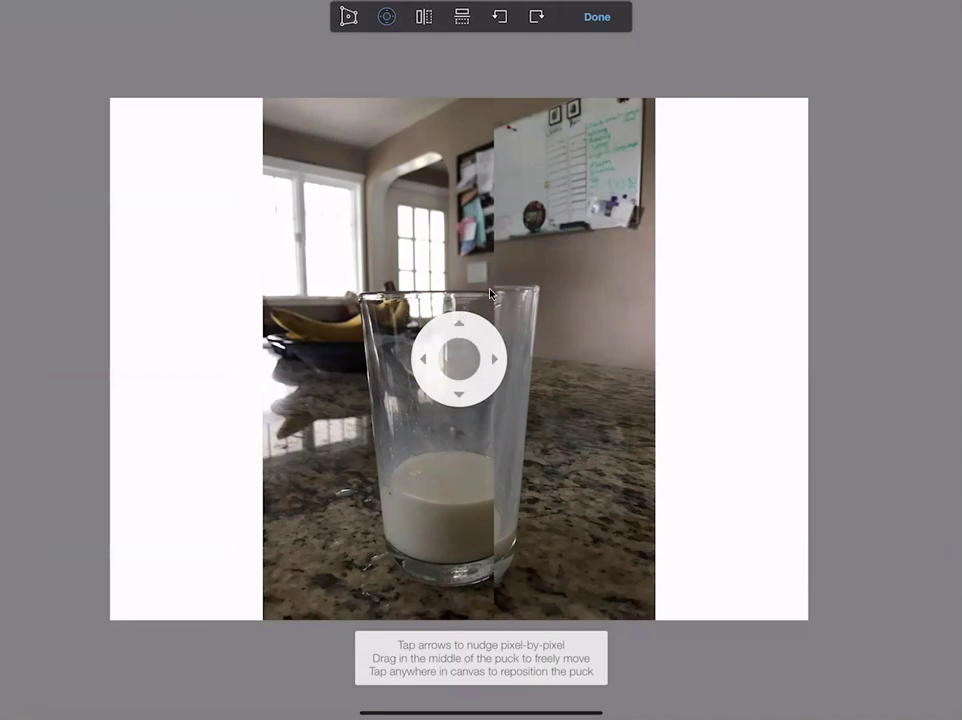
pyautogui.press('Up')
pyautogui.press('Up')
pyautogui.press('Up')
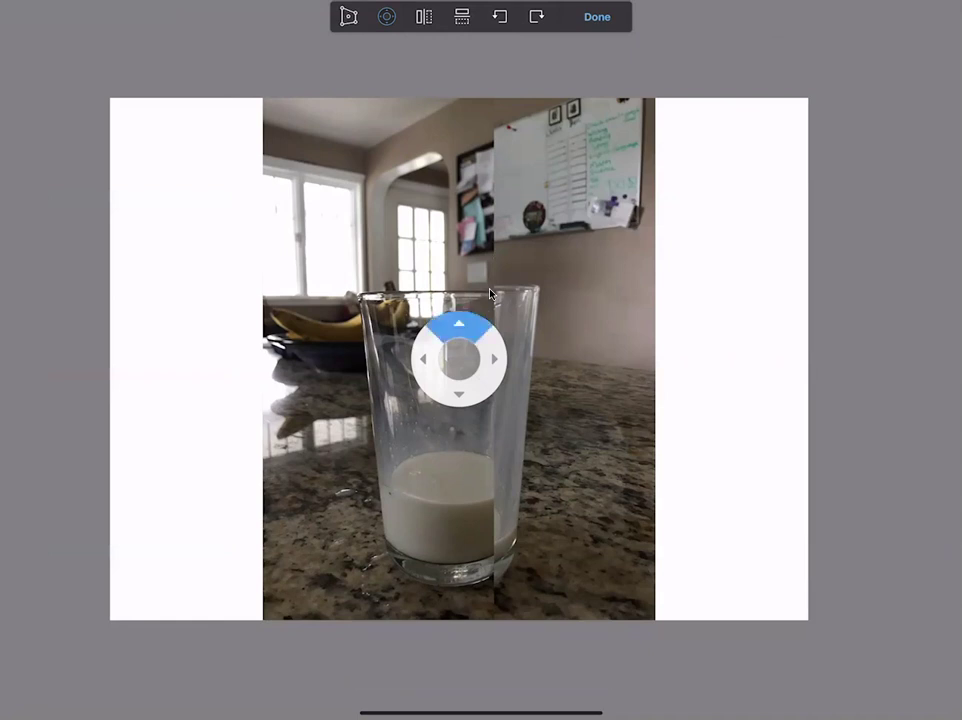
pyautogui.press('Up')
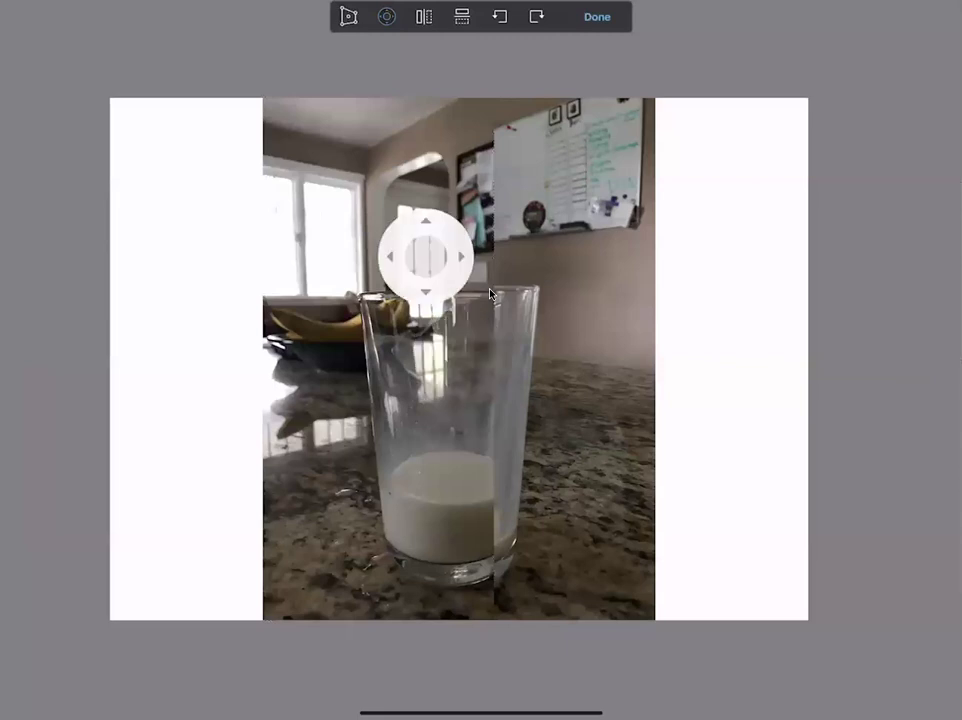
pyautogui.press('Return')
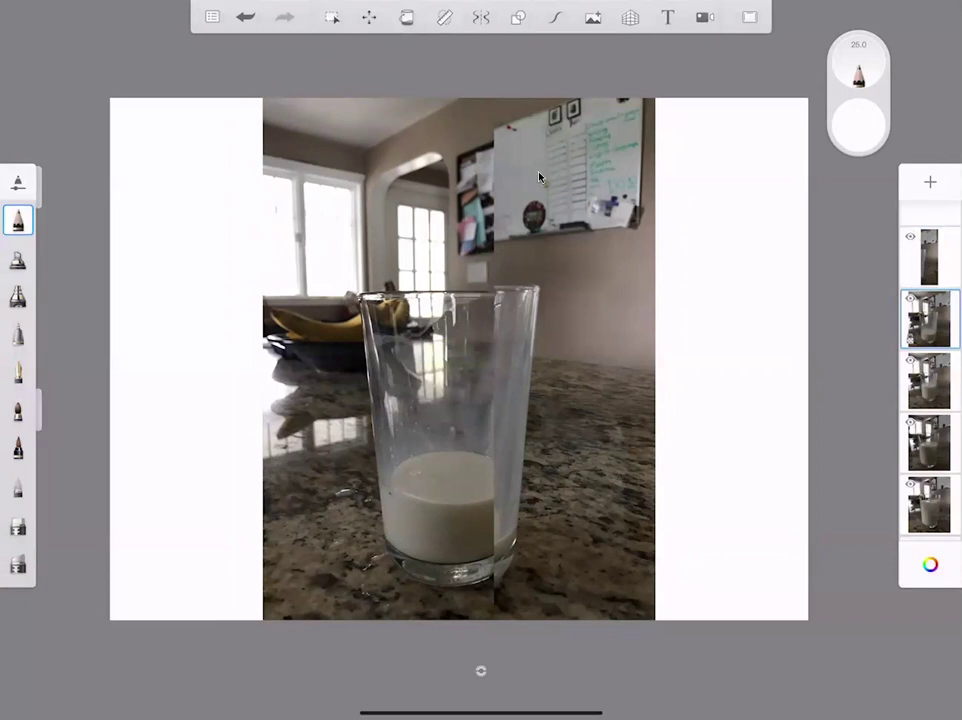
# Nudge the second glass photo upward until its rim lines up with the rim of the photo above
pyautogui.click(369, 20)
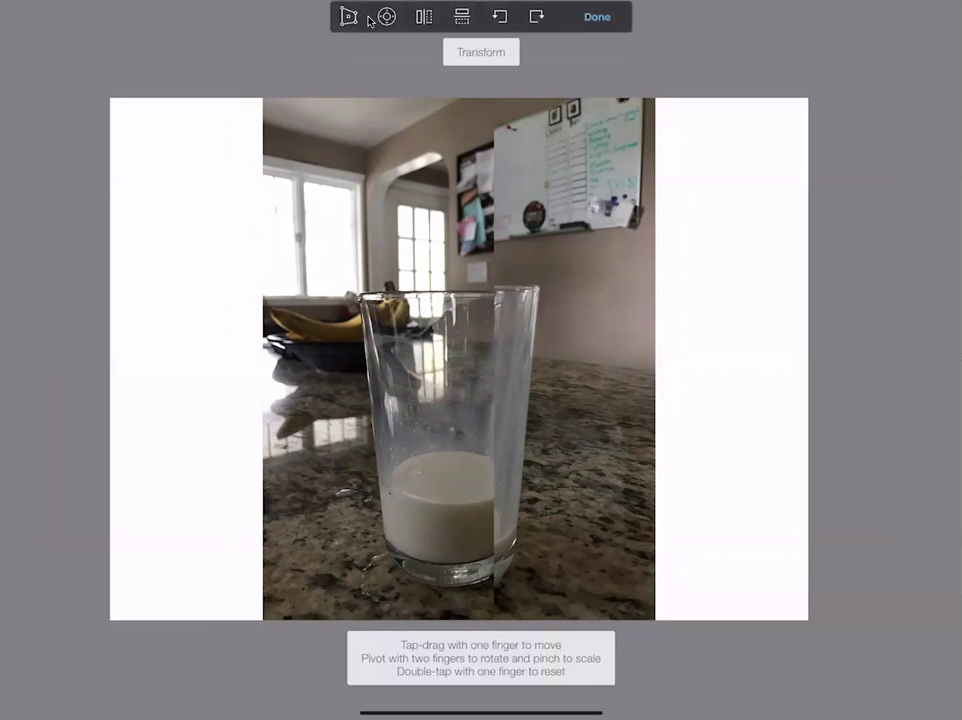
pyautogui.click(371, 19)
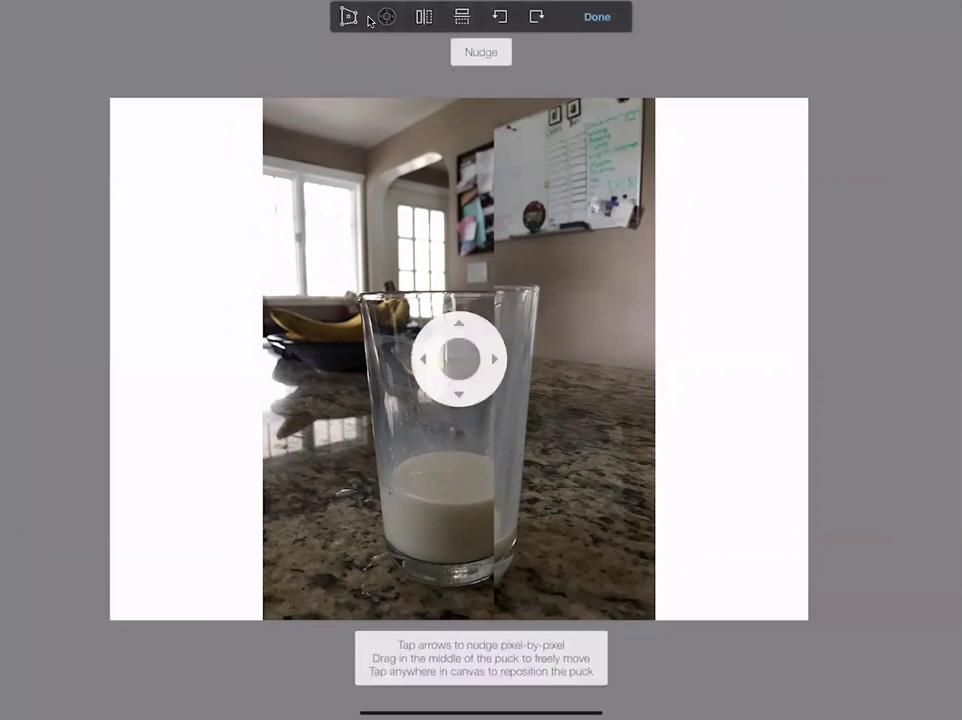
pyautogui.press('Up')
pyautogui.press('Up')
pyautogui.press('Up')
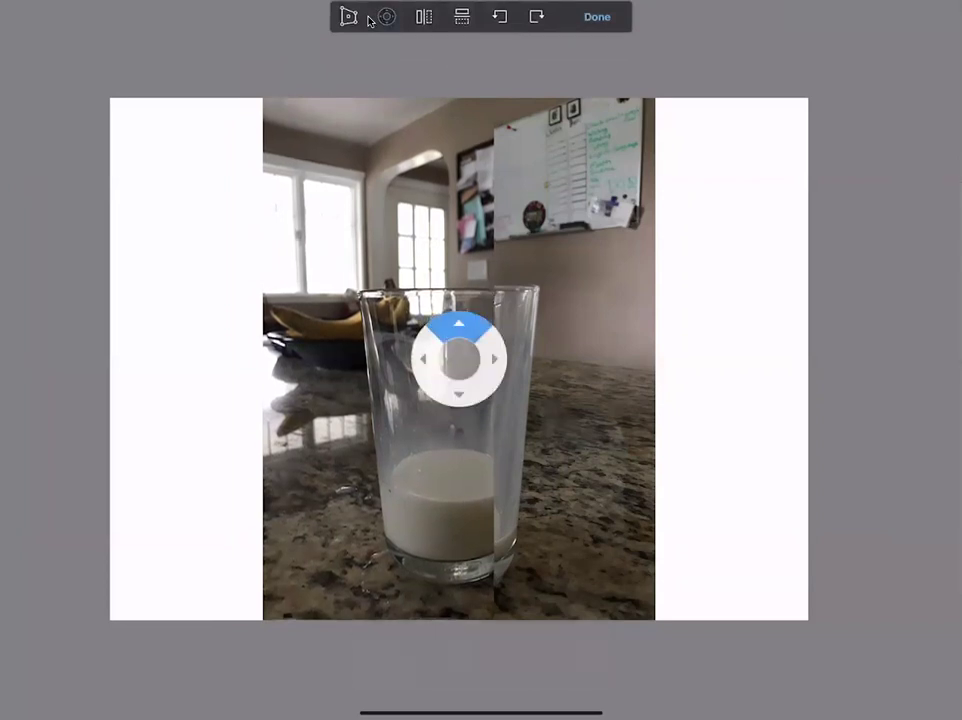
pyautogui.press('Up')
pyautogui.press('Up')
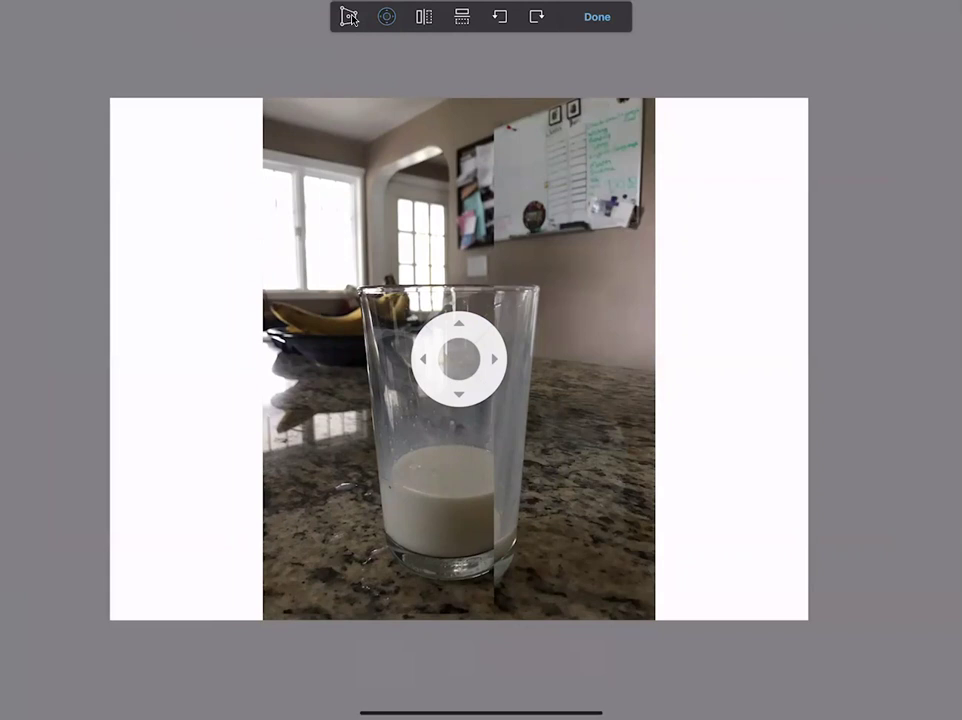
# Distort the second photo by pulling its lower corners down and upper corners up to match the glass outline above
pyautogui.click(349, 17)
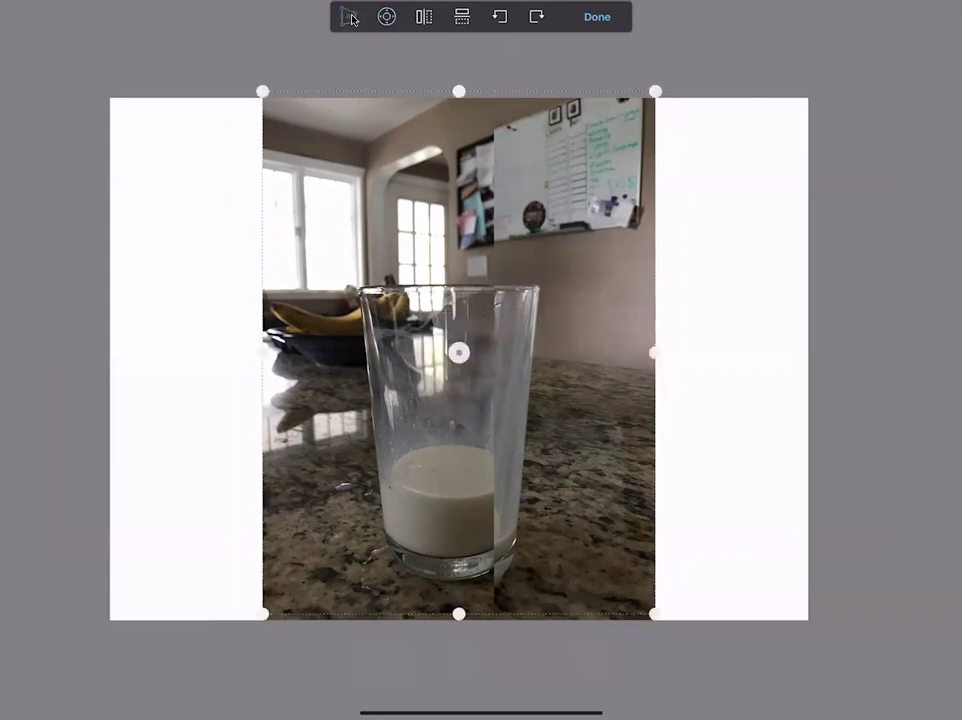
pyautogui.press('v')
pyautogui.press('v')
pyautogui.moveTo(262, 613); pyautogui.dragTo(256, 648)
pyautogui.moveTo(654, 614); pyautogui.dragTo(659, 637)
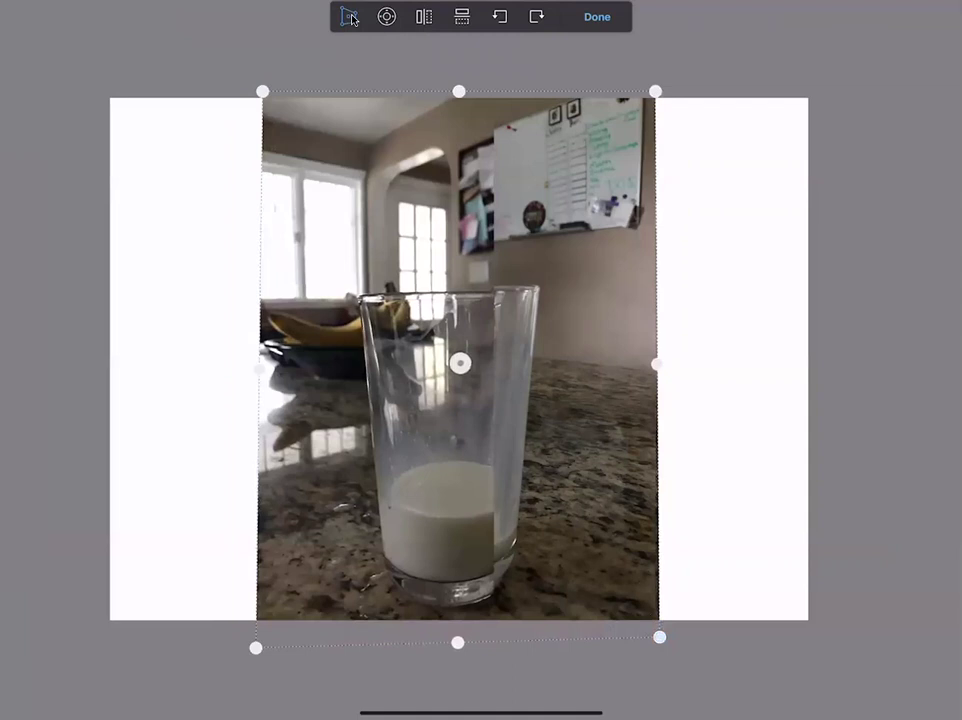
pyautogui.moveTo(655, 91); pyautogui.dragTo(659, 72)
pyautogui.moveTo(262, 91)
pyautogui.mouseDown()
pyautogui.moveTo(262, 73)
pyautogui.moveTo(263, 82)
pyautogui.mouseUp()
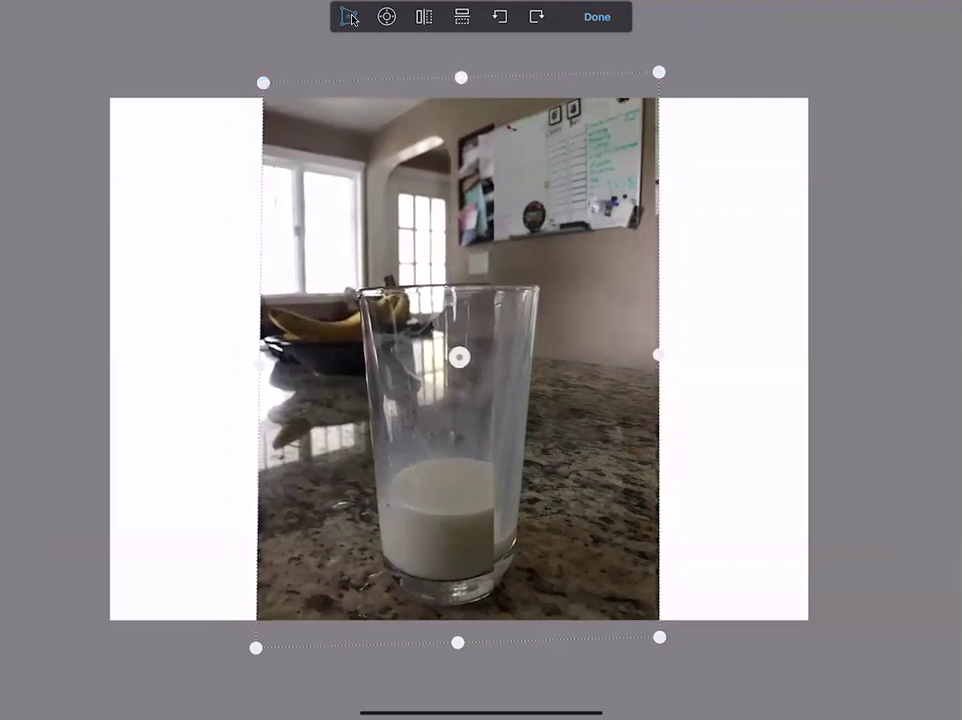
# Fine-tune the second photo's corners until the glass base and rim align, and apply the transform
pyautogui.moveTo(256, 648); pyautogui.dragTo(256, 637)
pyautogui.moveTo(659, 637); pyautogui.dragTo(659, 634)
pyautogui.moveTo(659, 72); pyautogui.dragTo(657, 78)
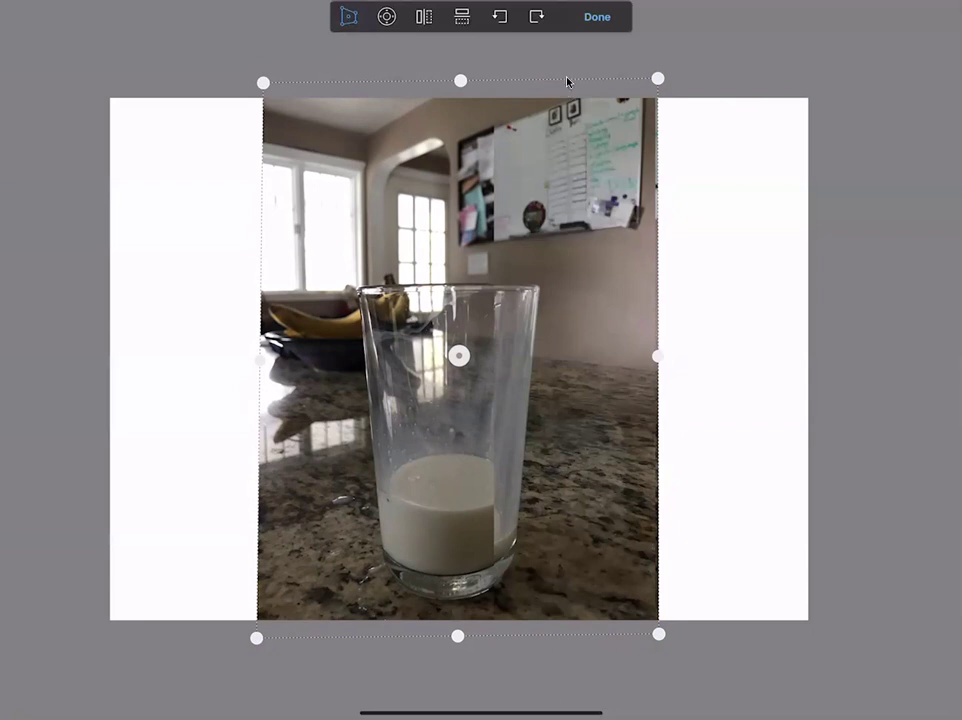
pyautogui.press('Return')
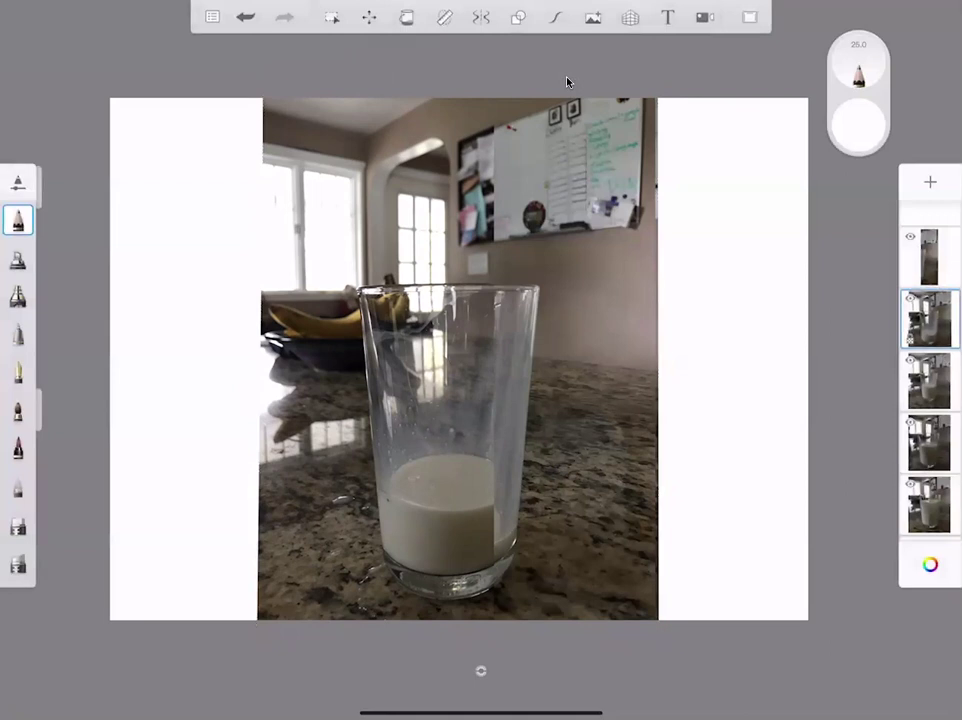
# Clear a full-height rectangular area from the left part of the second photo layer, ending near the middle of the glass
pyautogui.press('m')
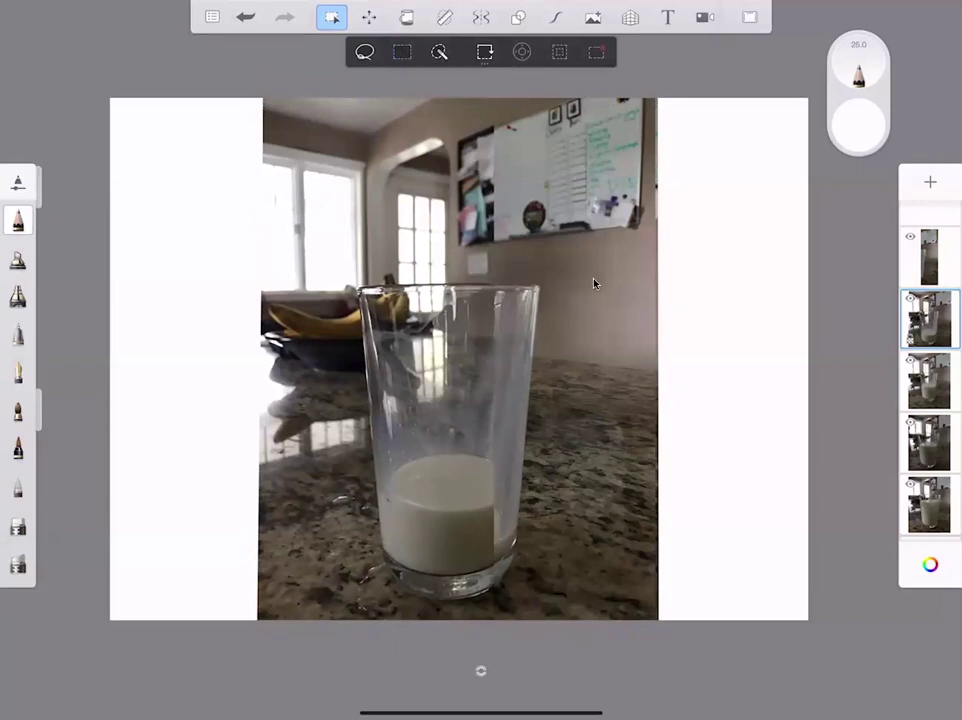
pyautogui.moveTo(241, 94)
pyautogui.mouseDown()
pyautogui.moveTo(311, 552)
pyautogui.moveTo(423, 638)
pyautogui.moveTo(465, 635)
pyautogui.mouseUp()
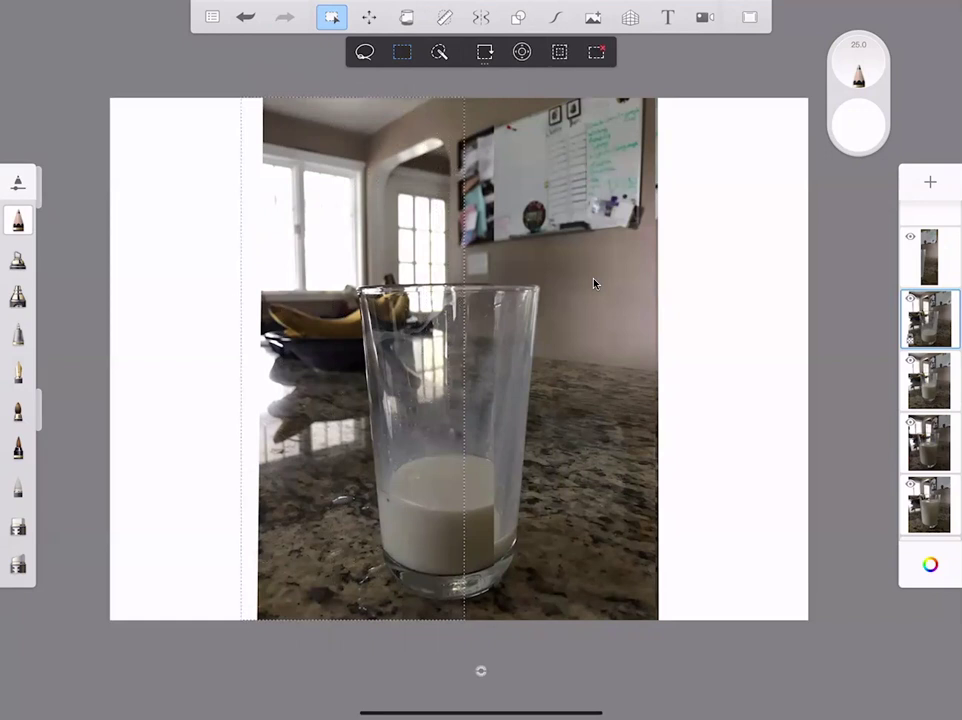
pyautogui.click(922, 319)
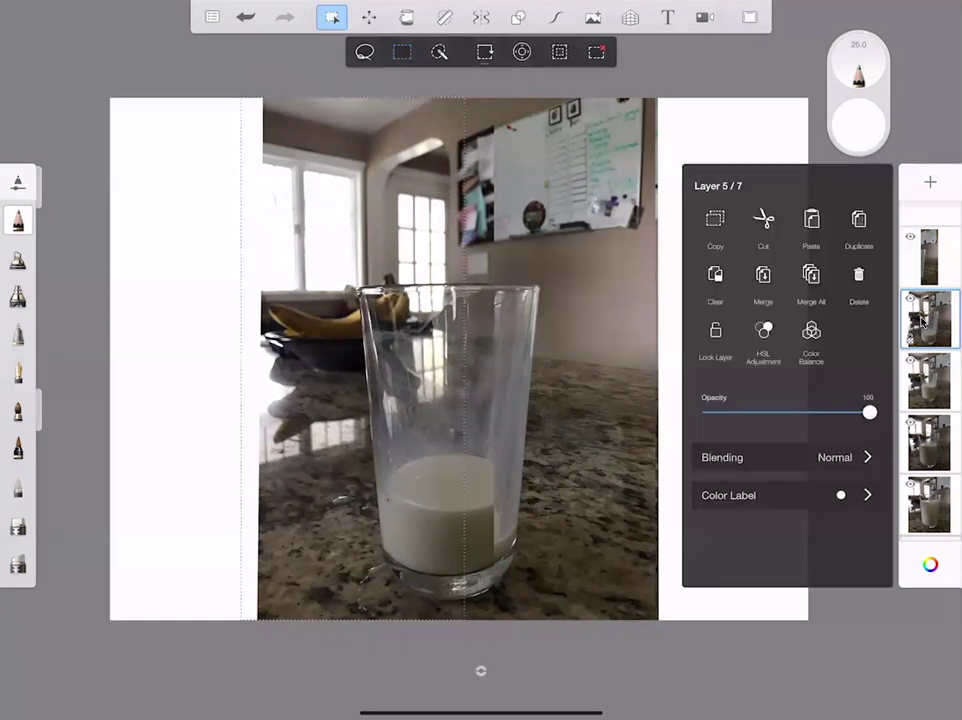
pyautogui.click(710, 276)
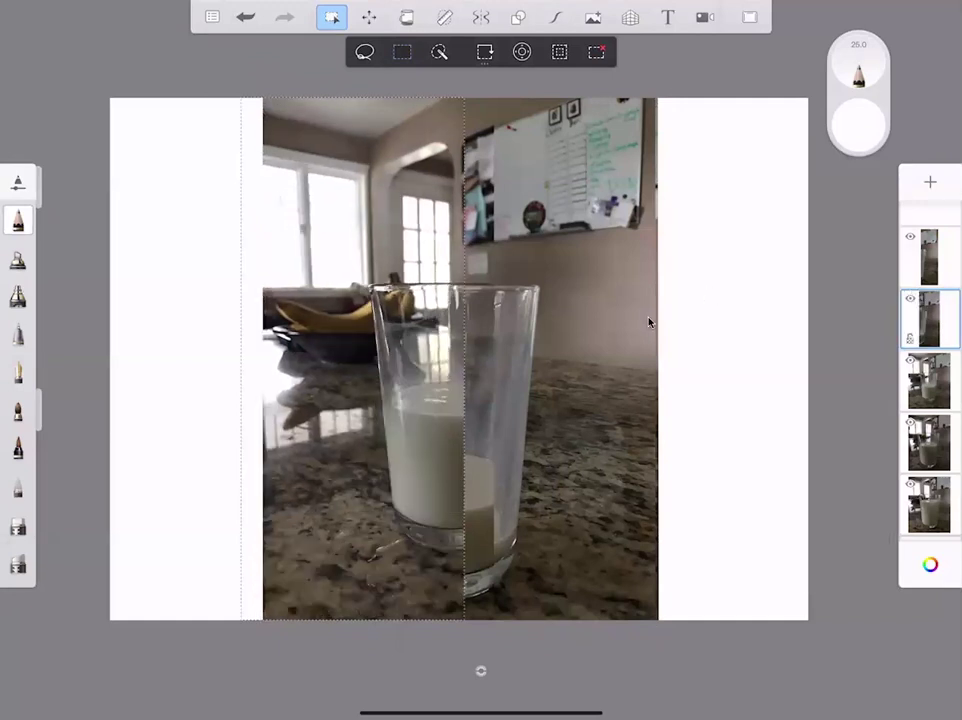
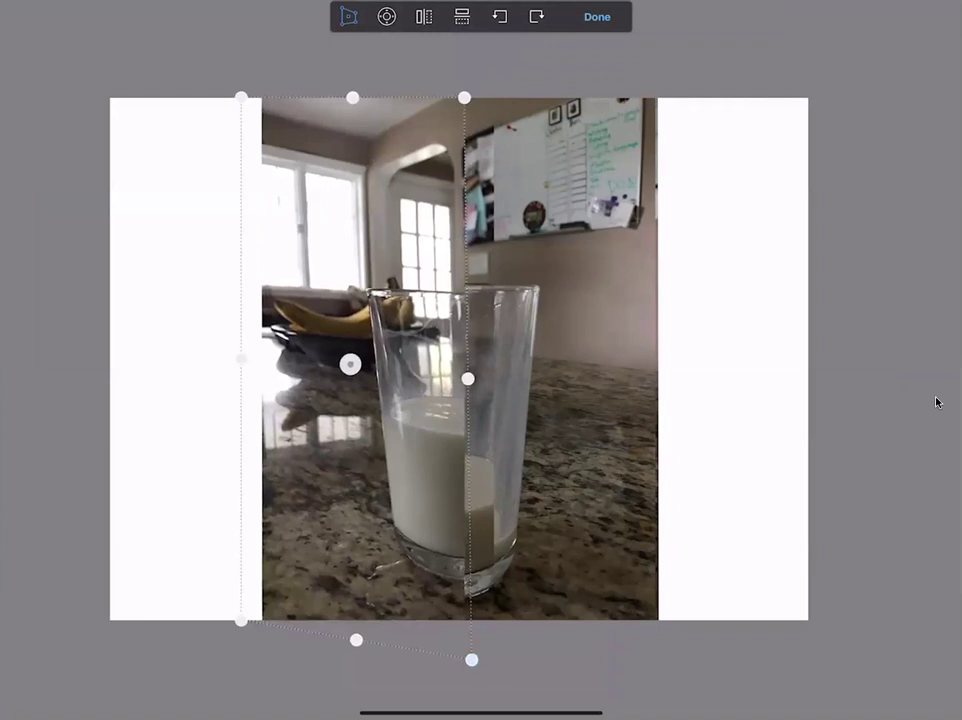
# Stretch the third photo's selected portion vertically beyond the canvas by its corners to approach the base and rim of the glass
pyautogui.moveTo(240, 631); pyautogui.dragTo(231, 663)
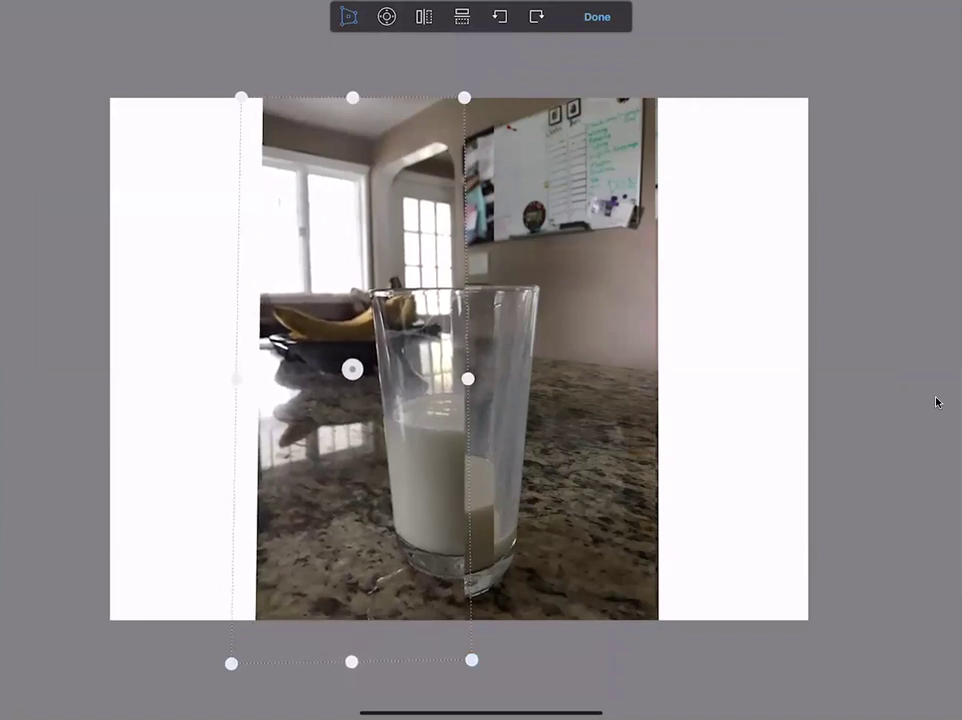
pyautogui.moveTo(471, 660); pyautogui.dragTo(473, 679)
pyautogui.moveTo(231, 663); pyautogui.dragTo(229, 686)
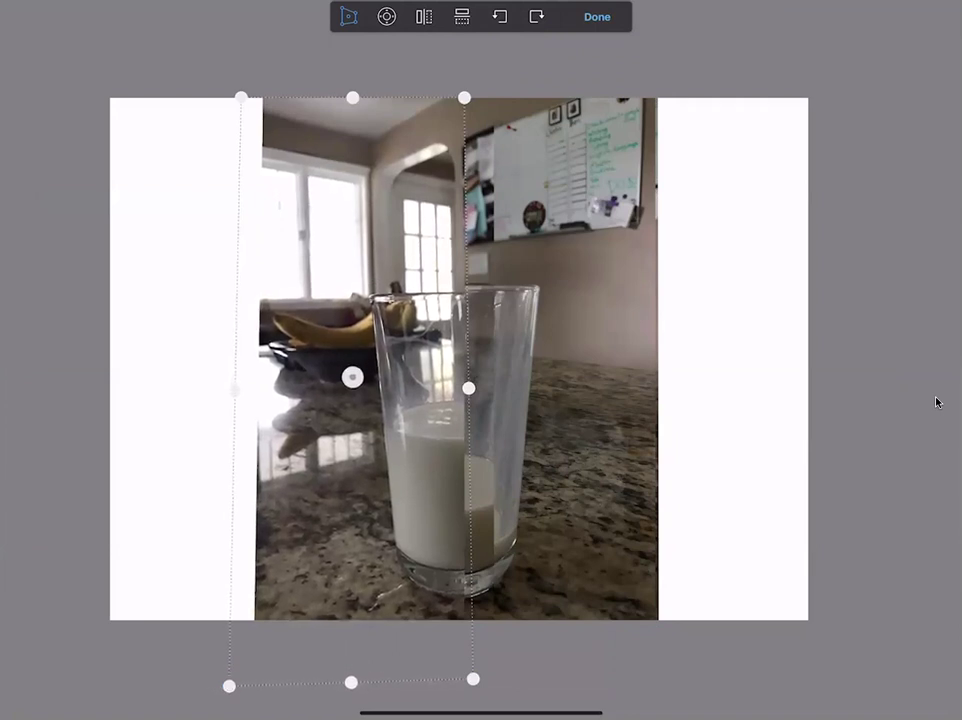
pyautogui.moveTo(464, 97); pyautogui.dragTo(463, 85)
pyautogui.moveTo(241, 96); pyautogui.dragTo(239, 86)
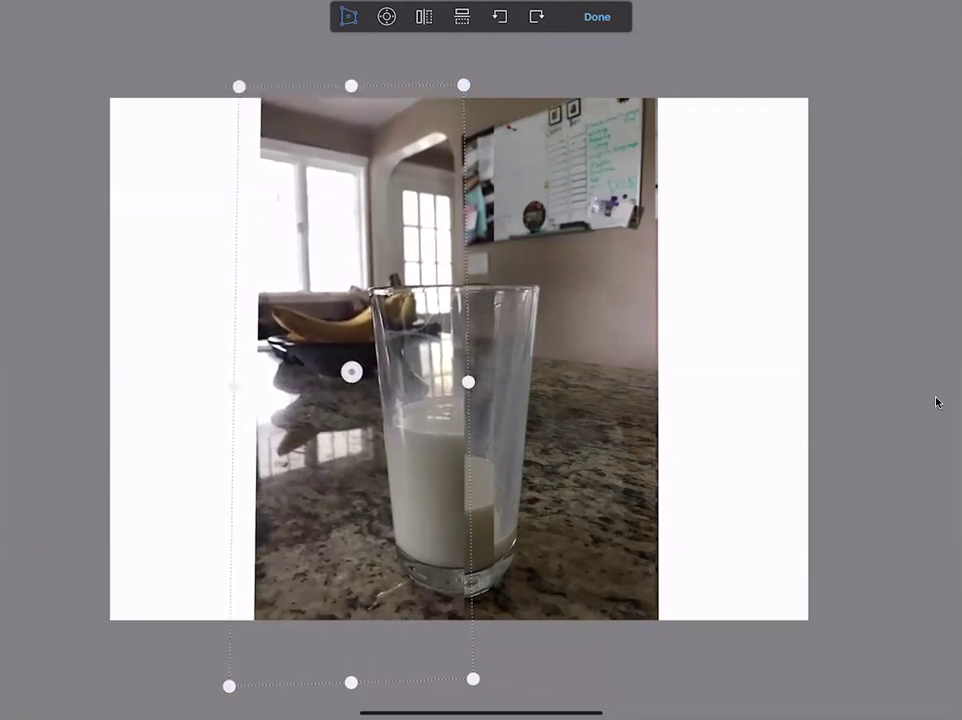
# Widen the third photo's selected portion leftward and readjust its corners to match the glass width and rim height
pyautogui.moveTo(234, 386); pyautogui.dragTo(197, 391)
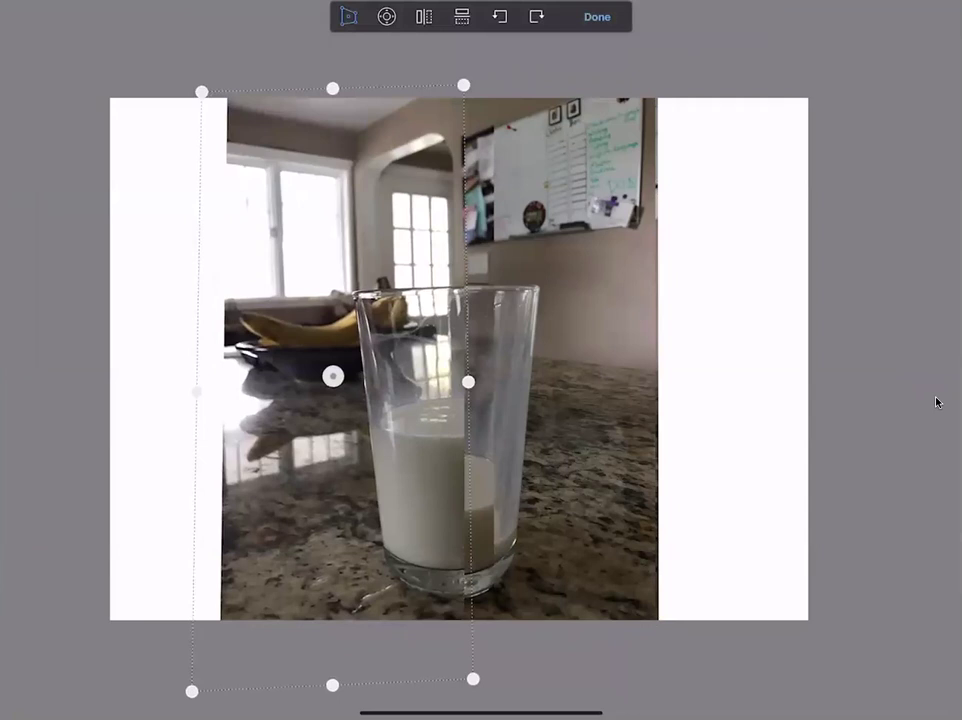
pyautogui.moveTo(473, 679); pyautogui.dragTo(474, 683)
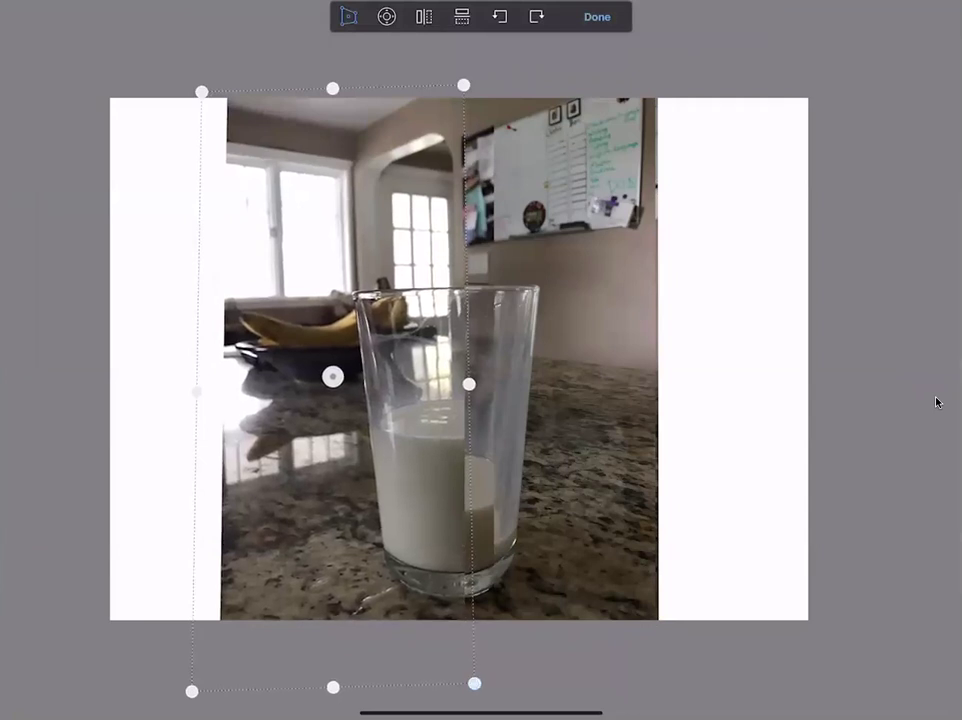
pyautogui.moveTo(201, 91); pyautogui.dragTo(201, 81)
pyautogui.moveTo(463, 85); pyautogui.dragTo(465, 79)
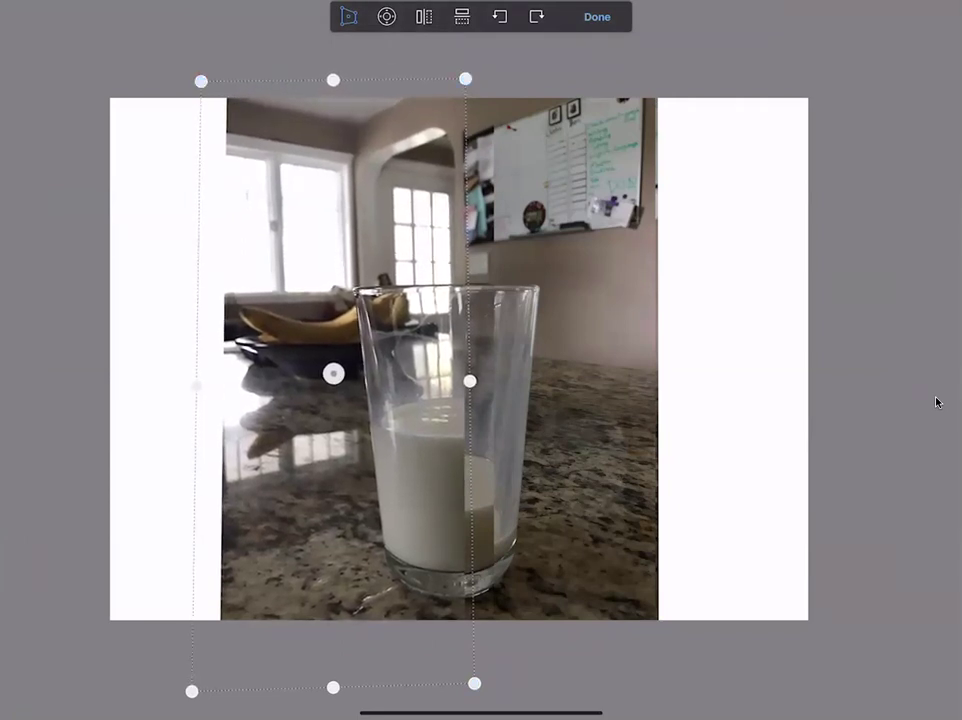
# Widen the third photo's selected portion slightly leftward, fine-tune its corners to align the glass rim and base, and apply the transform
pyautogui.moveTo(196, 385); pyautogui.dragTo(181, 390)
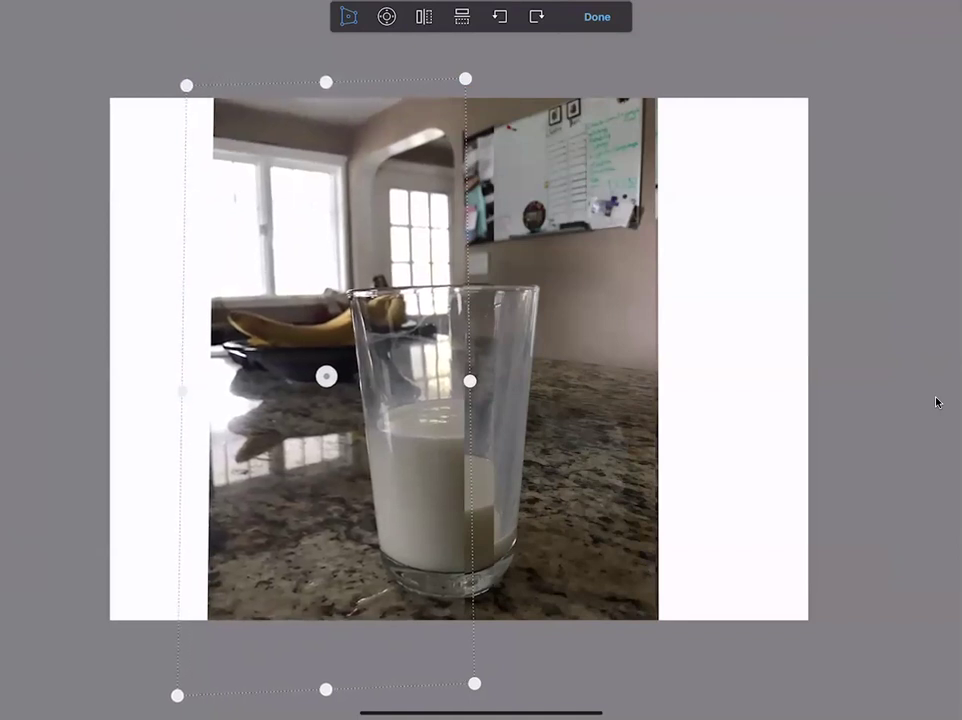
pyautogui.moveTo(186, 85); pyautogui.dragTo(184, 78)
pyautogui.moveTo(465, 78); pyautogui.dragTo(467, 73)
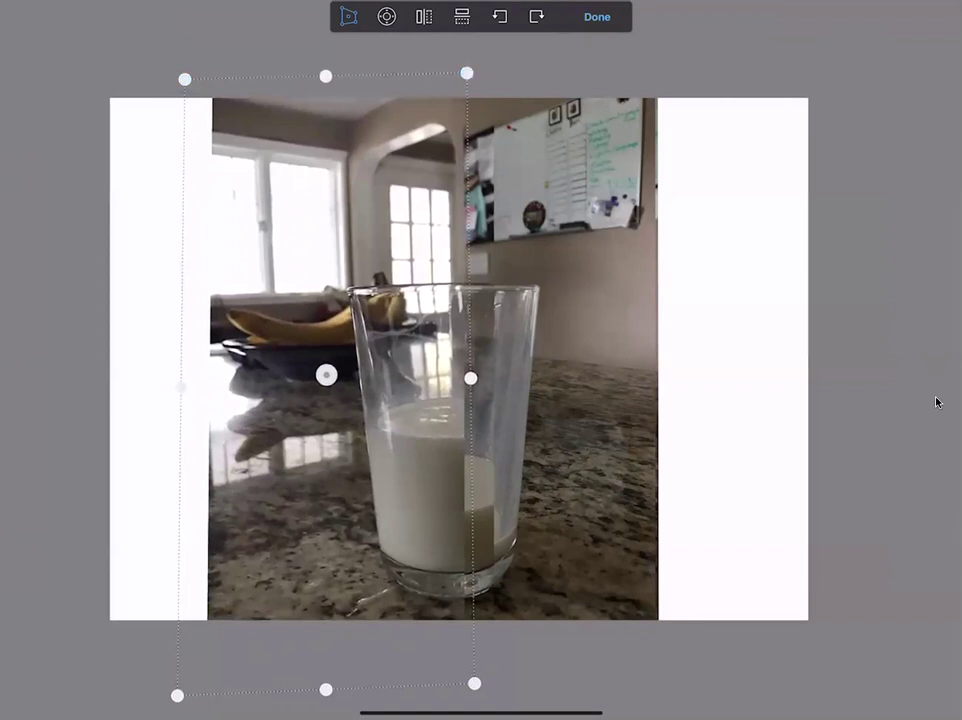
pyautogui.moveTo(474, 683); pyautogui.dragTo(474, 685)
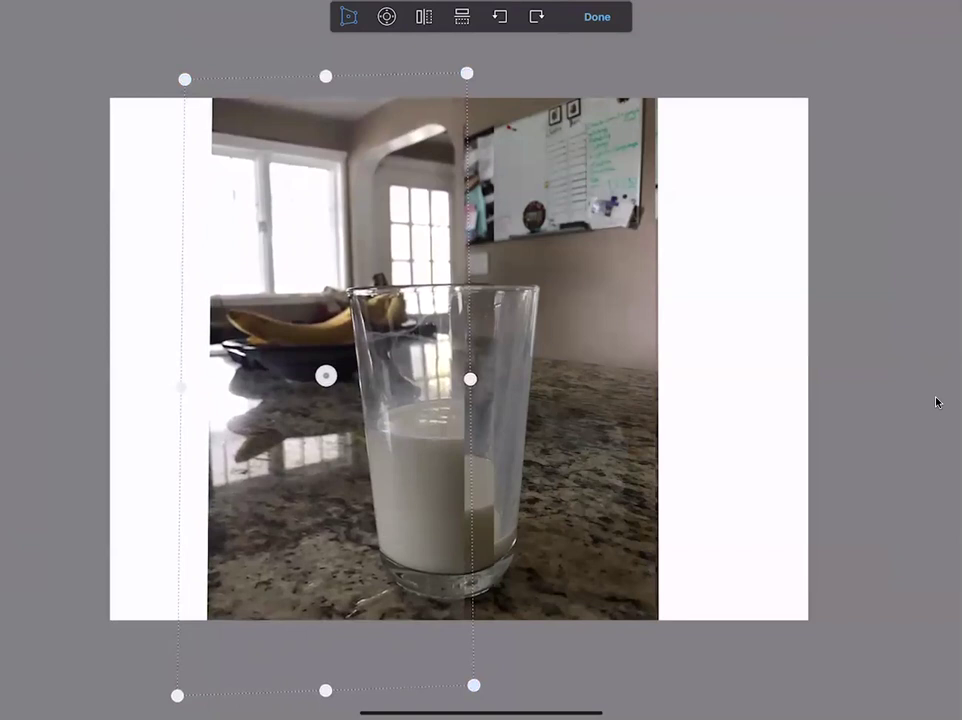
pyautogui.press('Return')
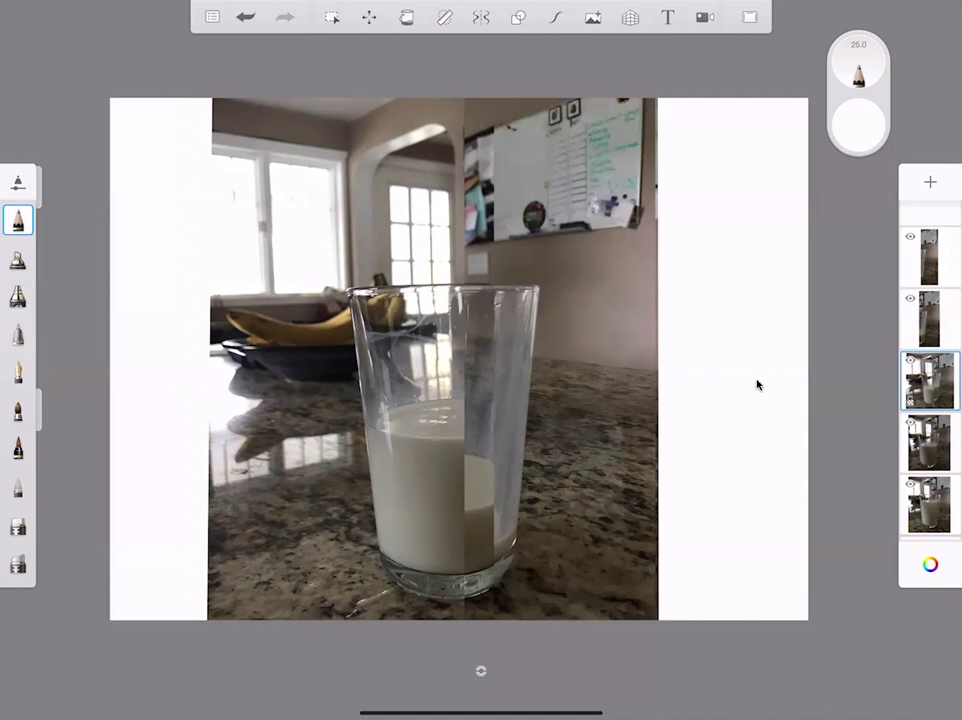
# Clear a full-height rectangular area from the left part of the third photo layer, ending just left of the glass's centre
pyautogui.click(331, 18)
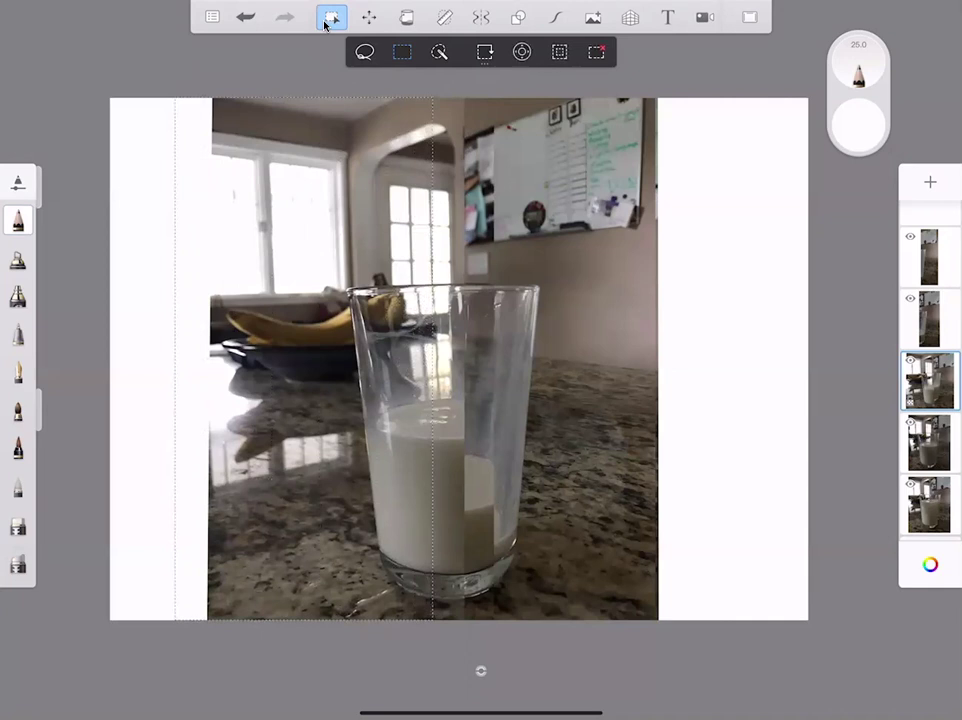
pyautogui.click(929, 380)
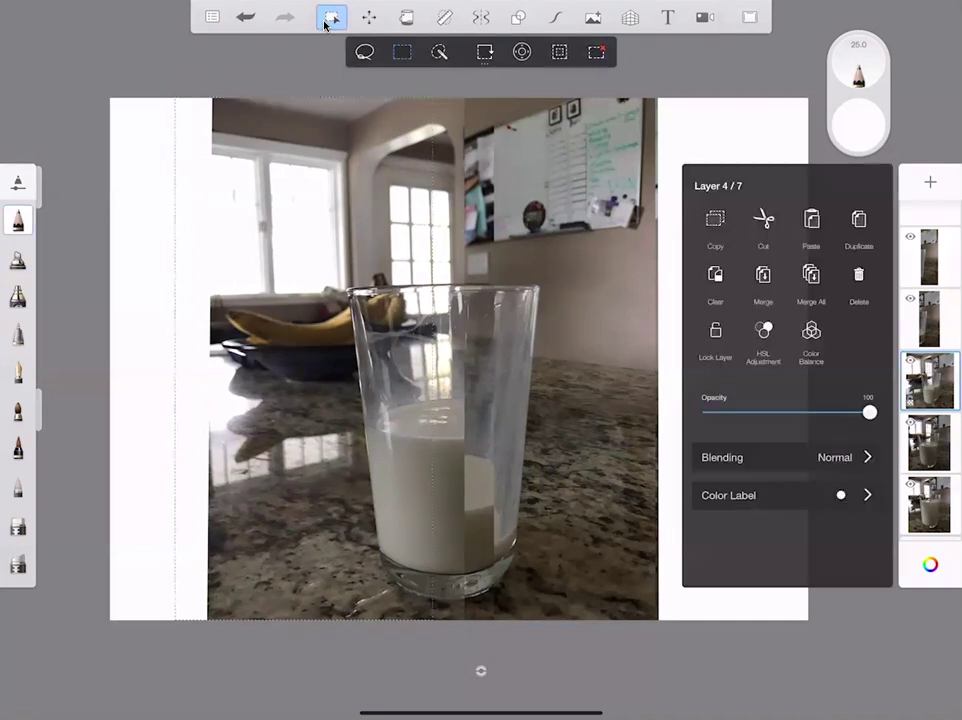
pyautogui.click(715, 278)
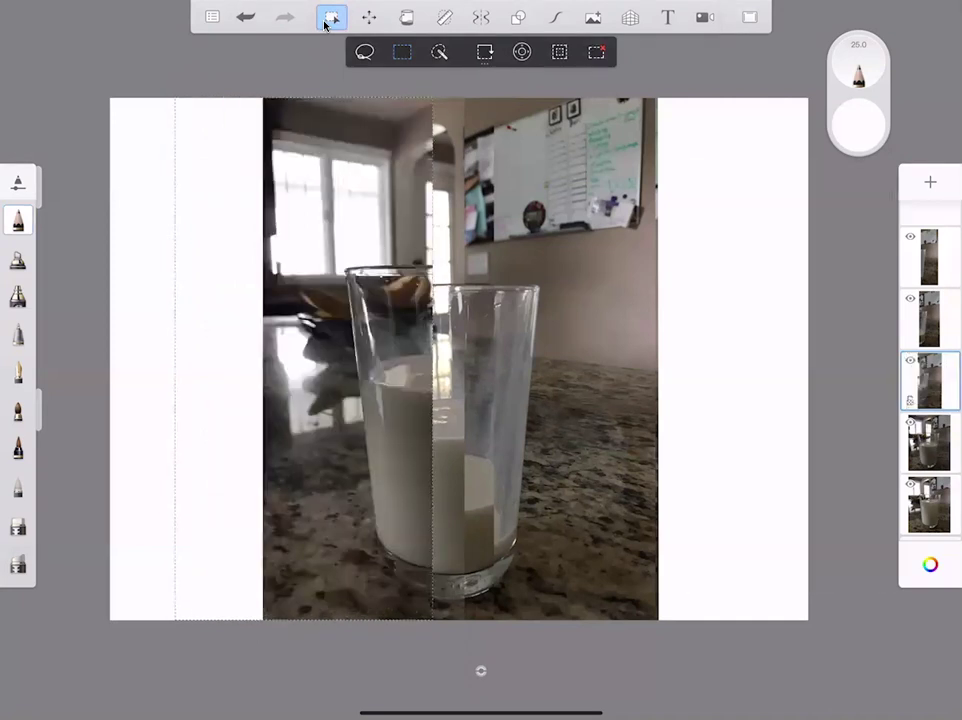
# Distort the fourth photo's selected portion by lowering its upper corners until the glass rim and base align, and apply the transform
pyautogui.click(929, 441)
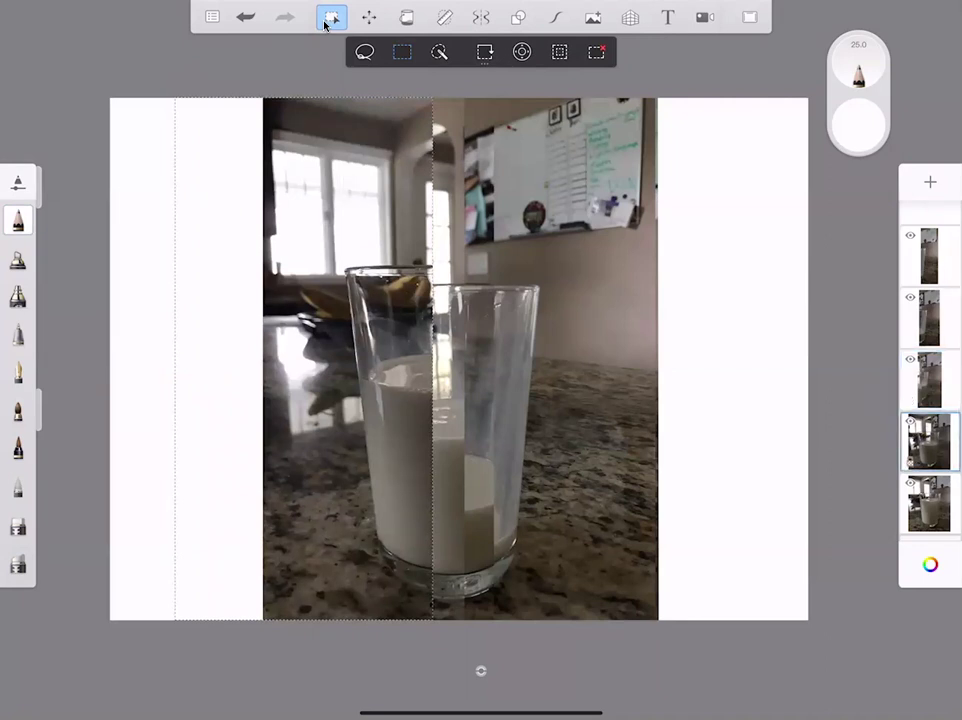
pyautogui.click(369, 17)
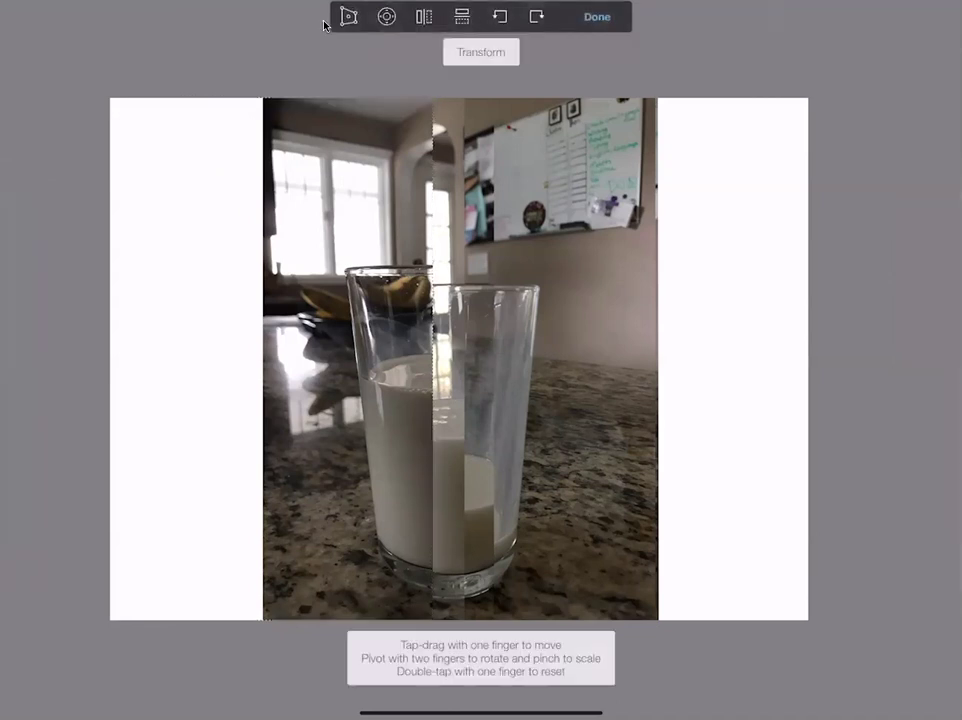
pyautogui.click(349, 16)
pyautogui.moveTo(432, 97); pyautogui.dragTo(432, 122)
pyautogui.moveTo(175, 97); pyautogui.dragTo(175, 124)
pyautogui.moveTo(432, 122); pyautogui.dragTo(436, 123)
pyautogui.moveTo(432, 620); pyautogui.dragTo(433, 623)
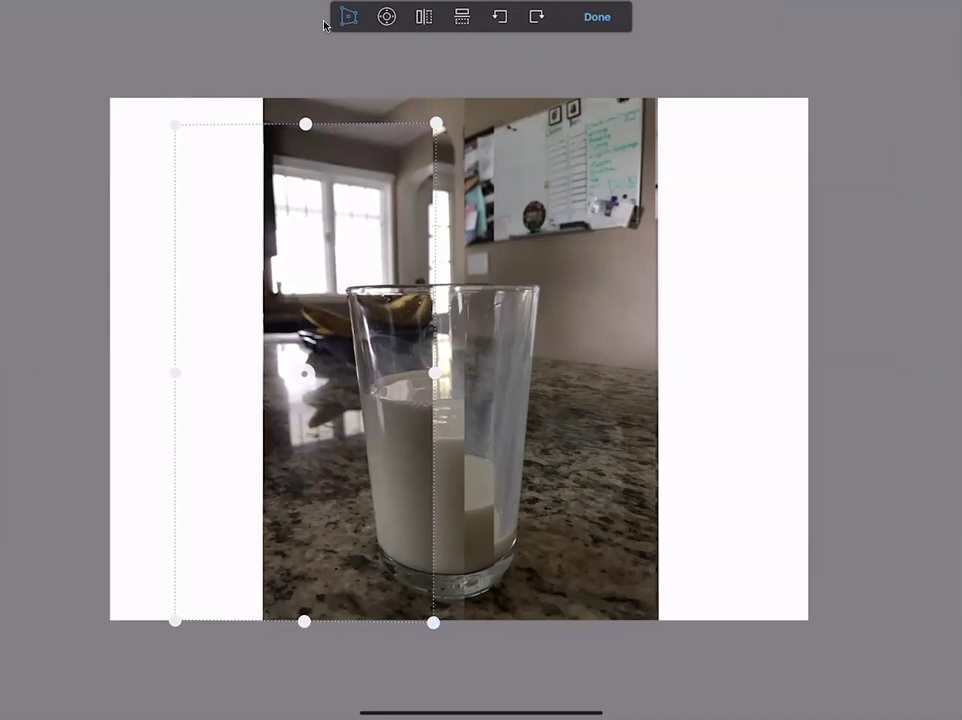
pyautogui.click(597, 16)
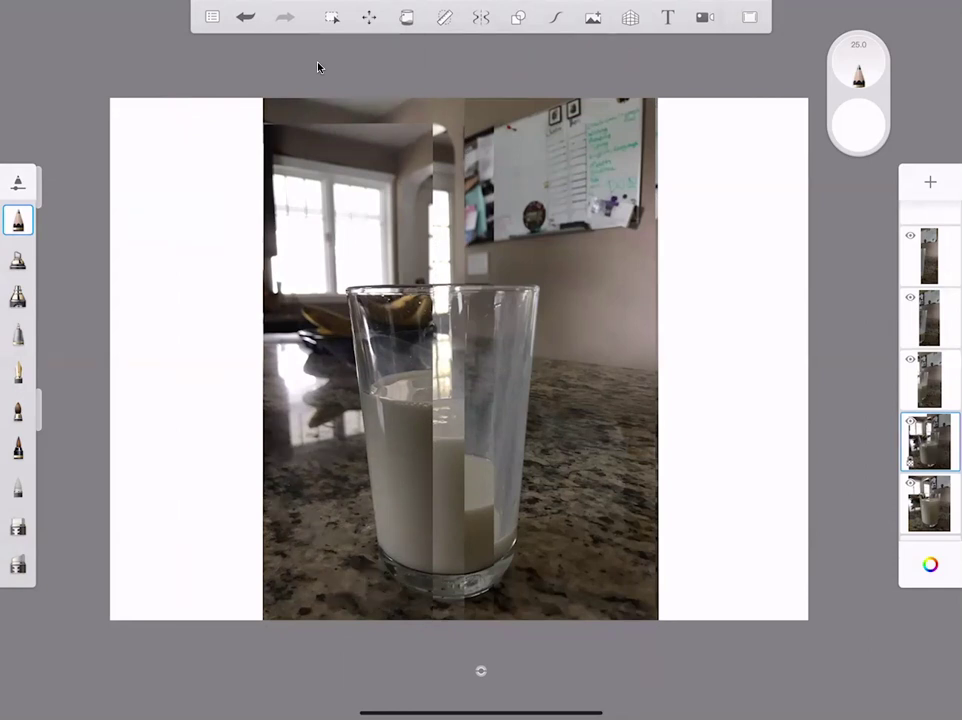
# Clear a full-height rectangular area from the left of the fourth photo layer, leaving a narrow glass slice, and select the fifth photo layer
pyautogui.press('v')
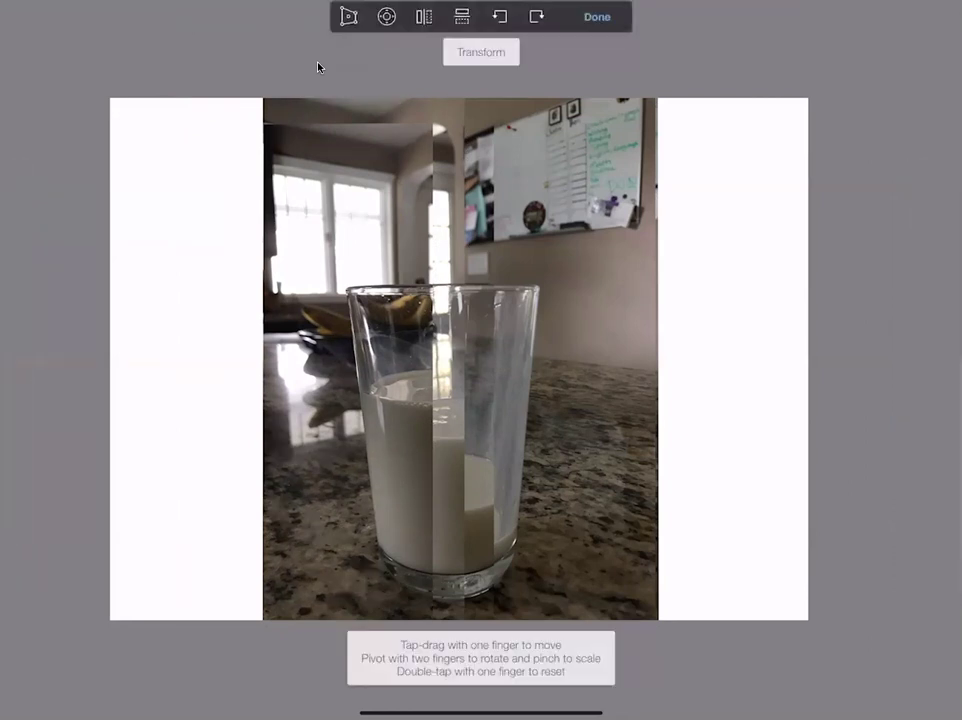
pyautogui.press('Return')
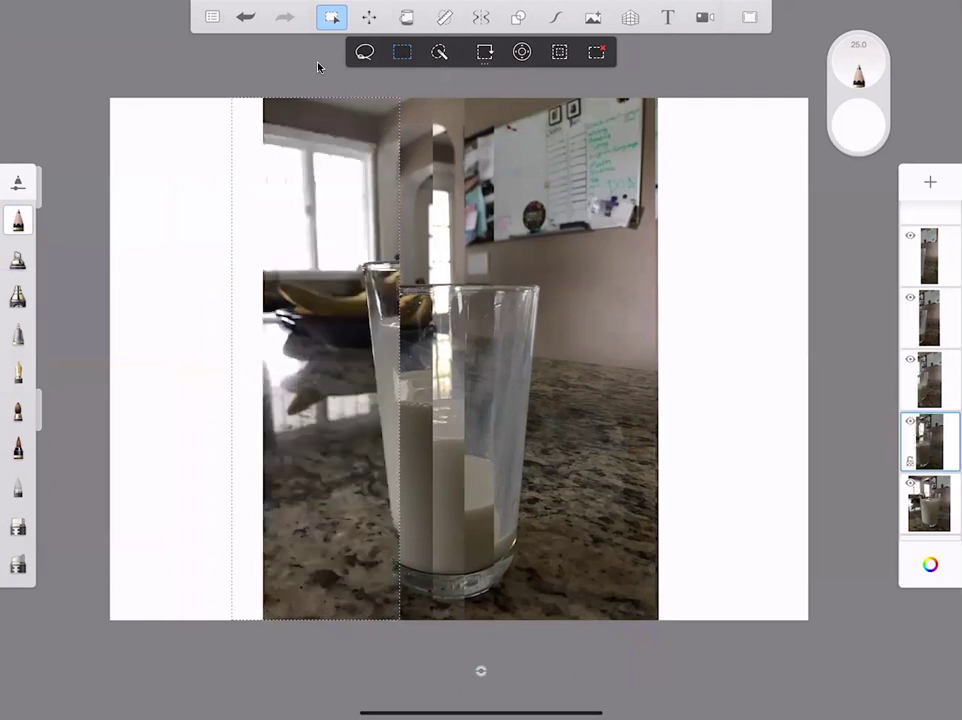
pyautogui.click(383, 272)
pyautogui.click(941, 490)
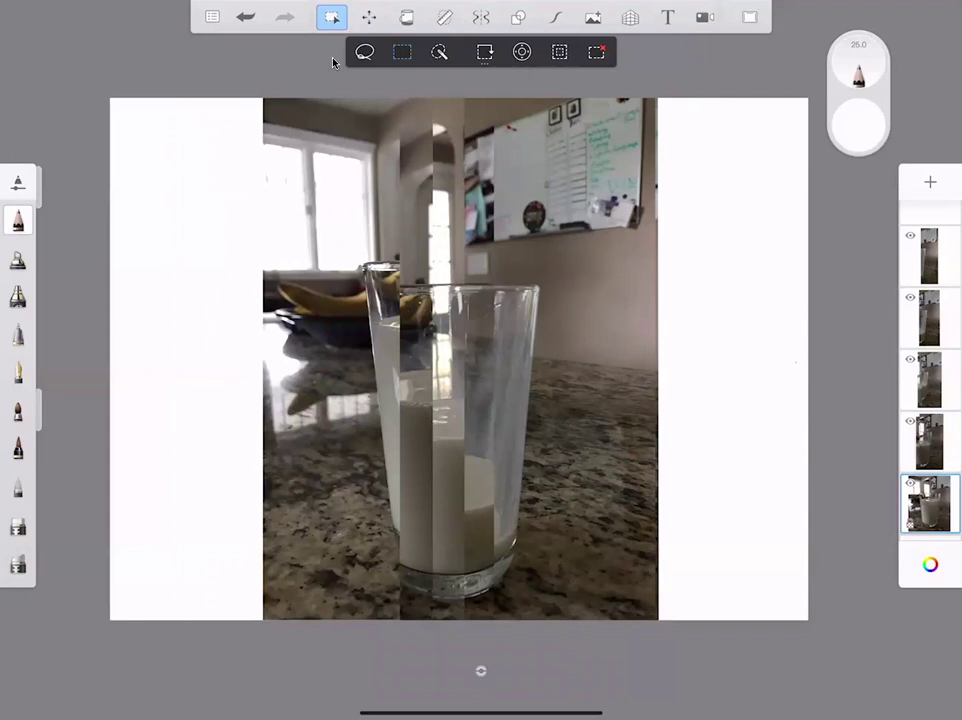
pyautogui.click(370, 18)
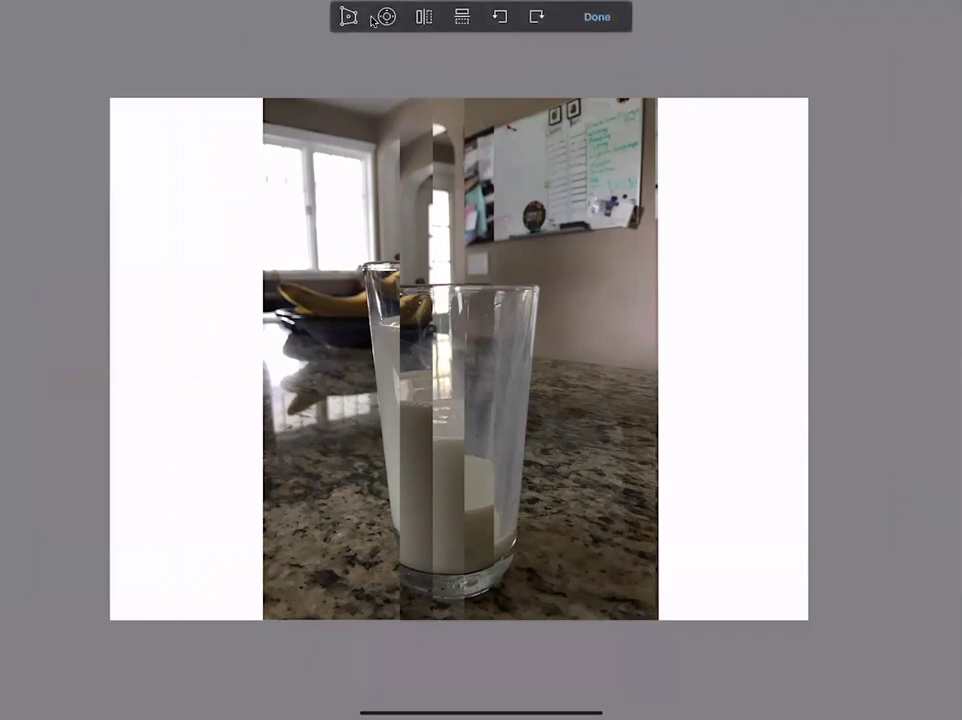
pyautogui.click(349, 17)
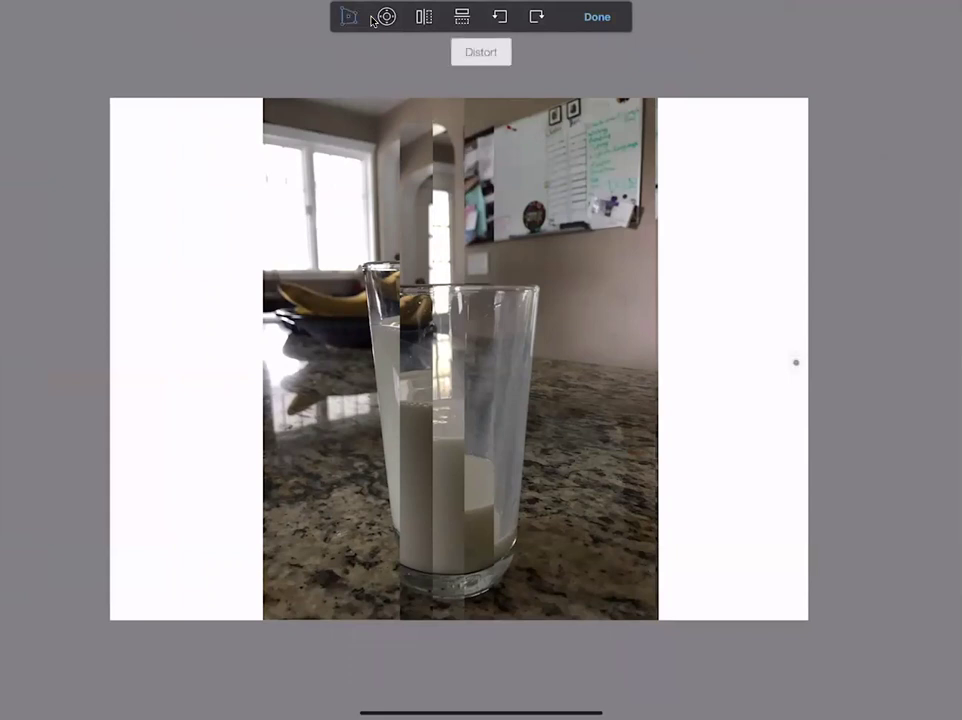
pyautogui.press('Return')
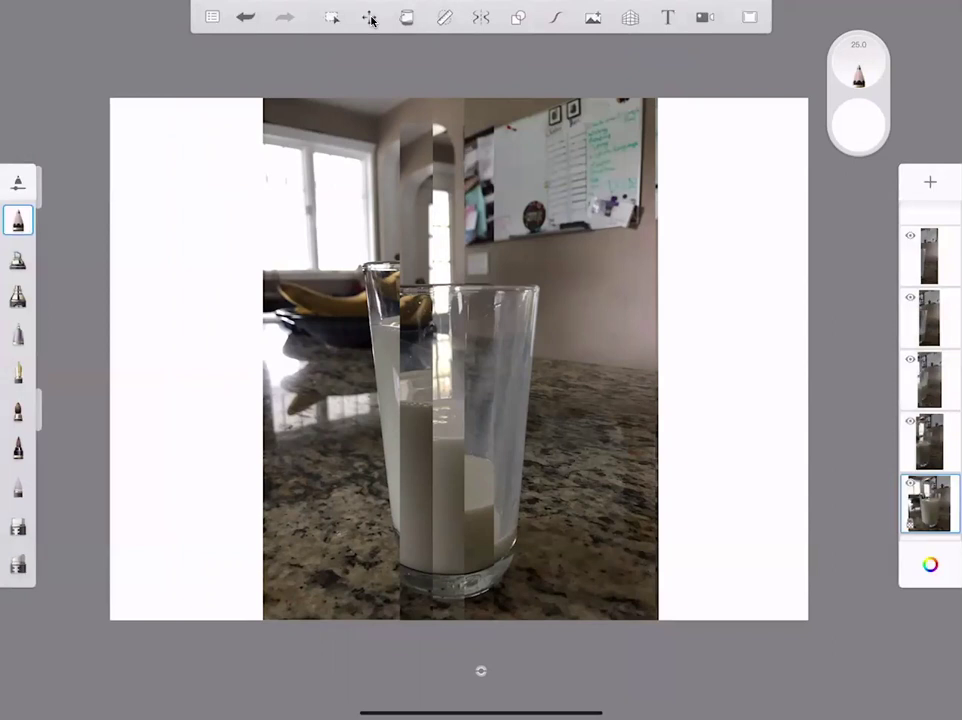
pyautogui.click(369, 17)
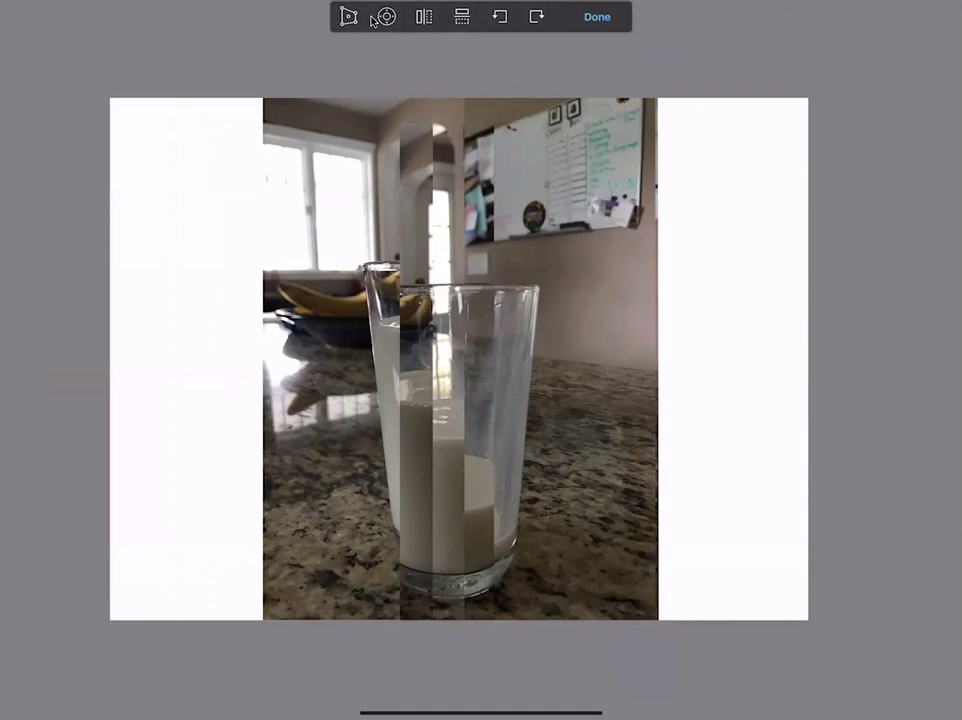
pyautogui.click(372, 20)
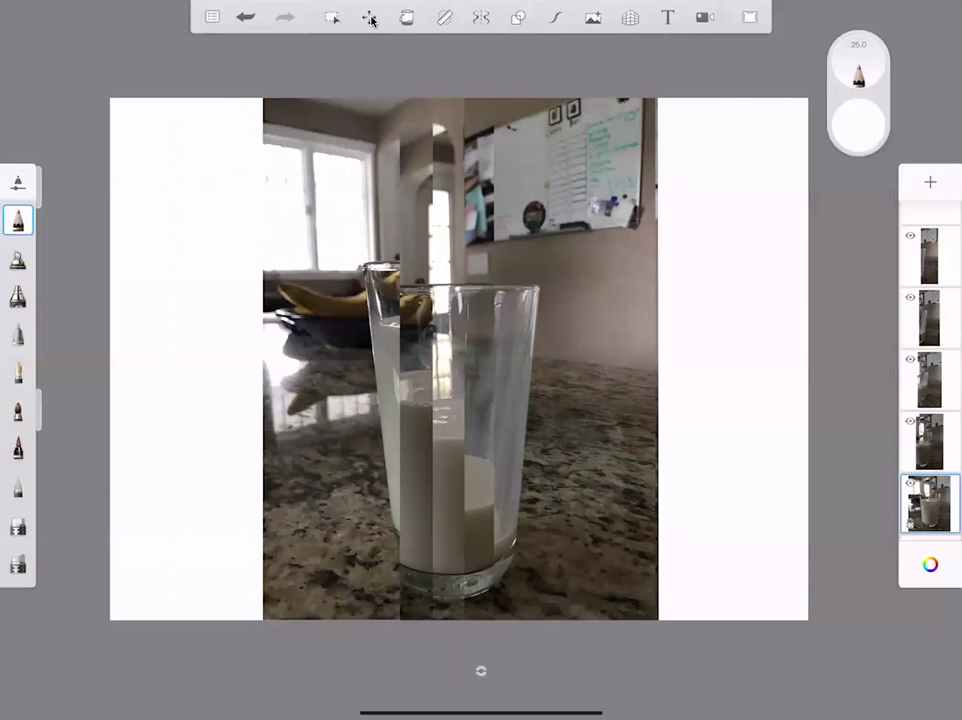
# Nudge the fifth photo down and slightly left so its glass approaches the rim and left edge of the composite glass
pyautogui.click(370, 18)
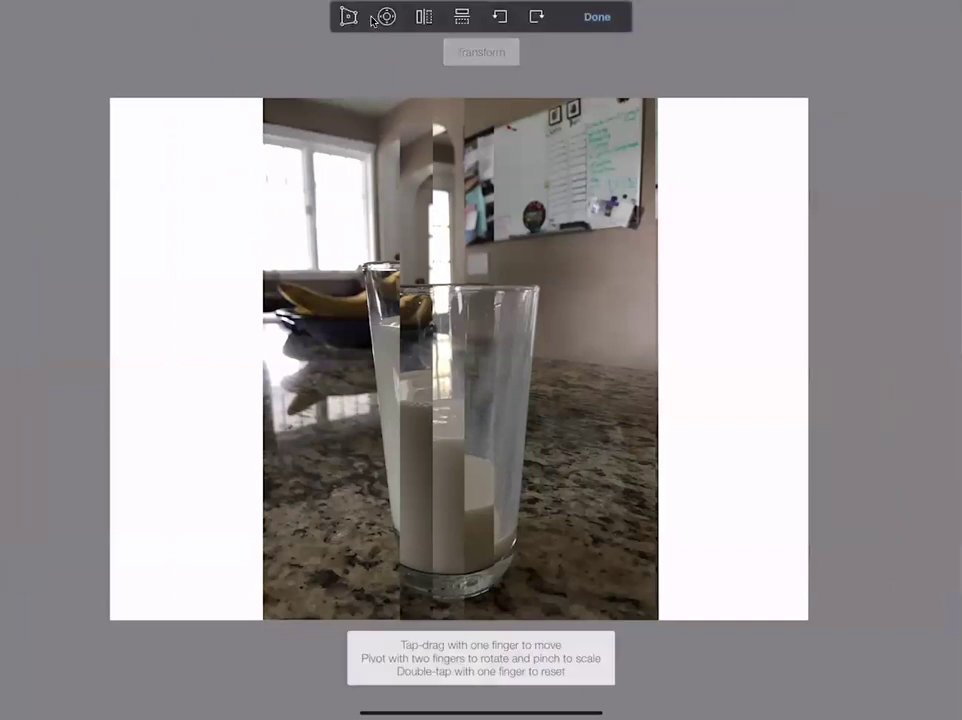
pyautogui.click(374, 18)
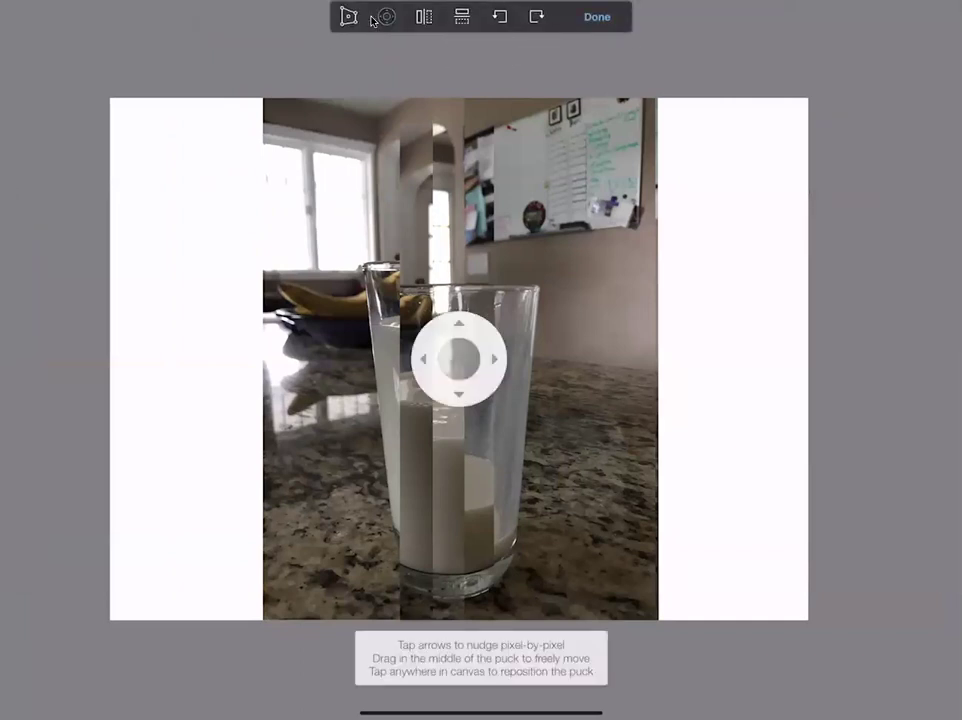
pyautogui.press('Down')
pyautogui.press('Down')
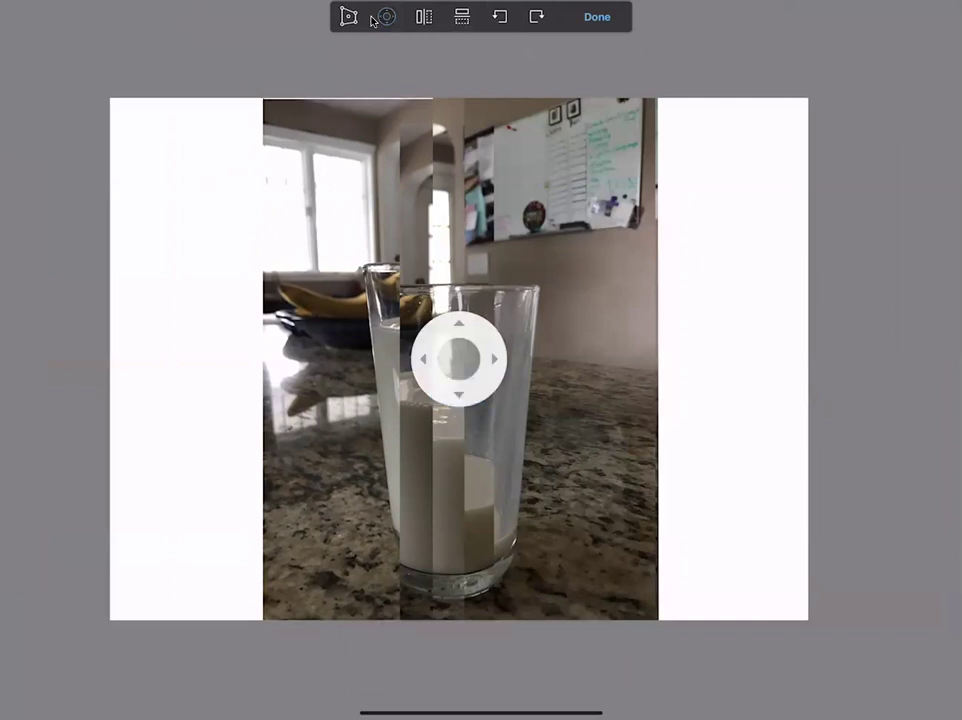
pyautogui.press('Down')
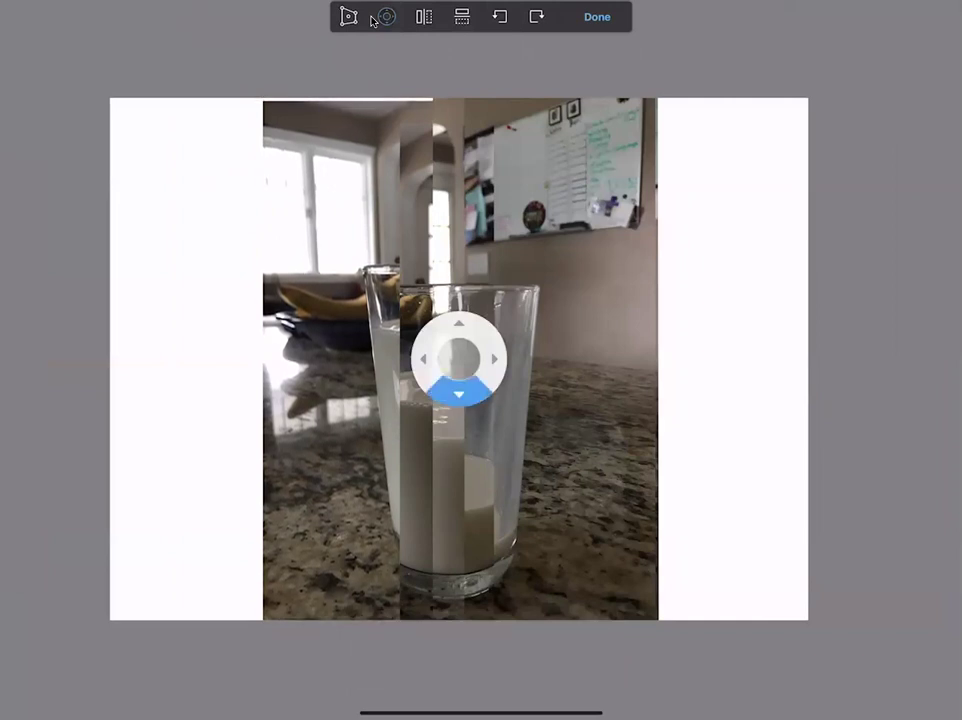
pyautogui.press('Down')
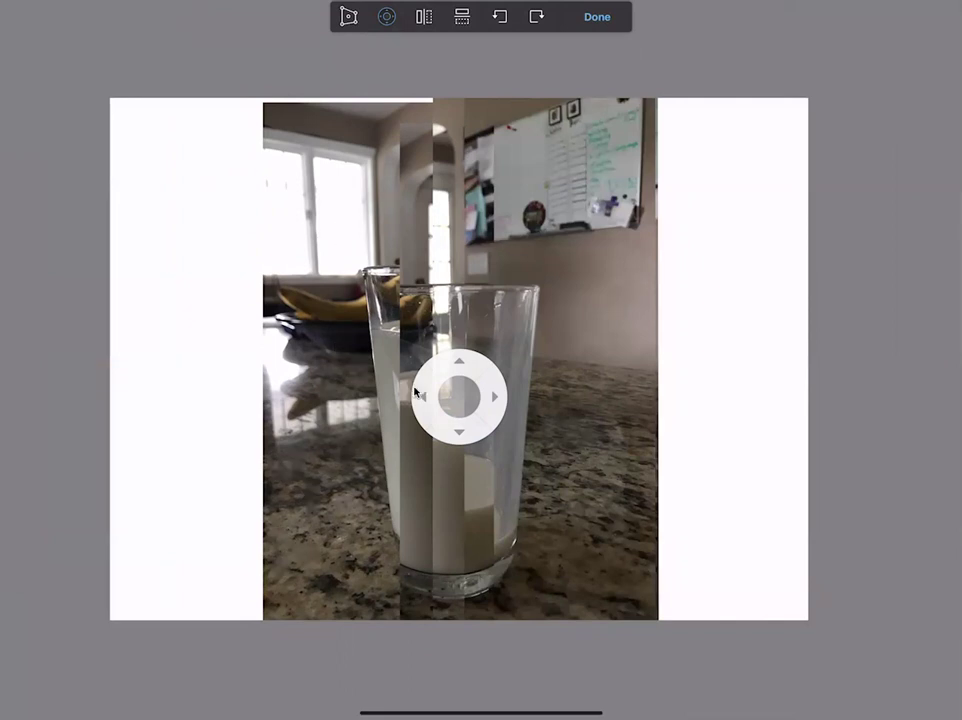
pyautogui.press('Down')
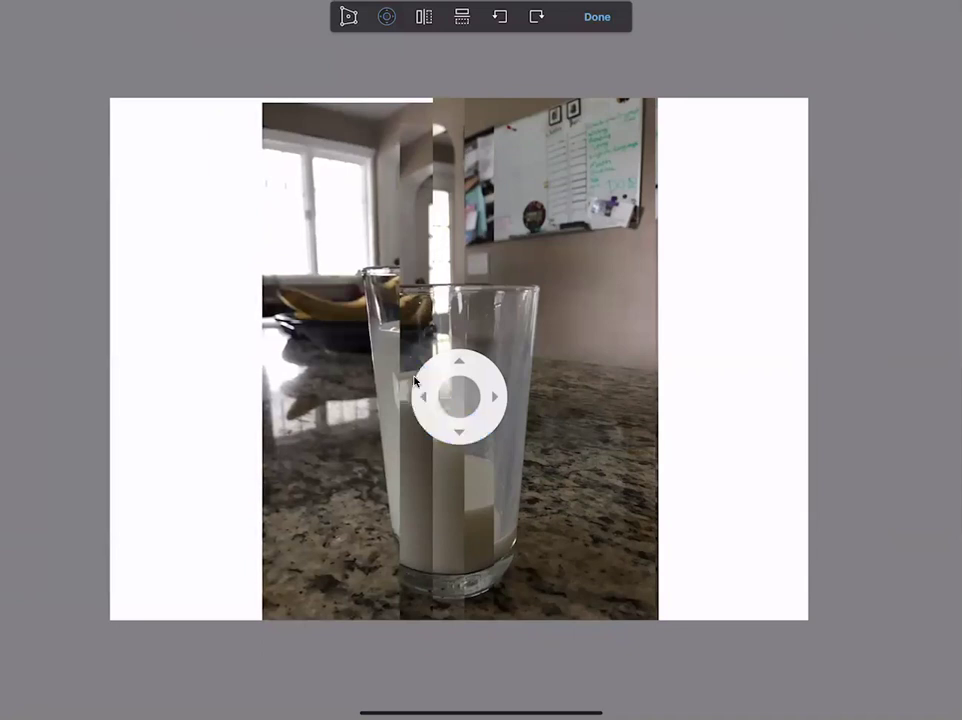
pyautogui.press('Left')
pyautogui.press('Left')
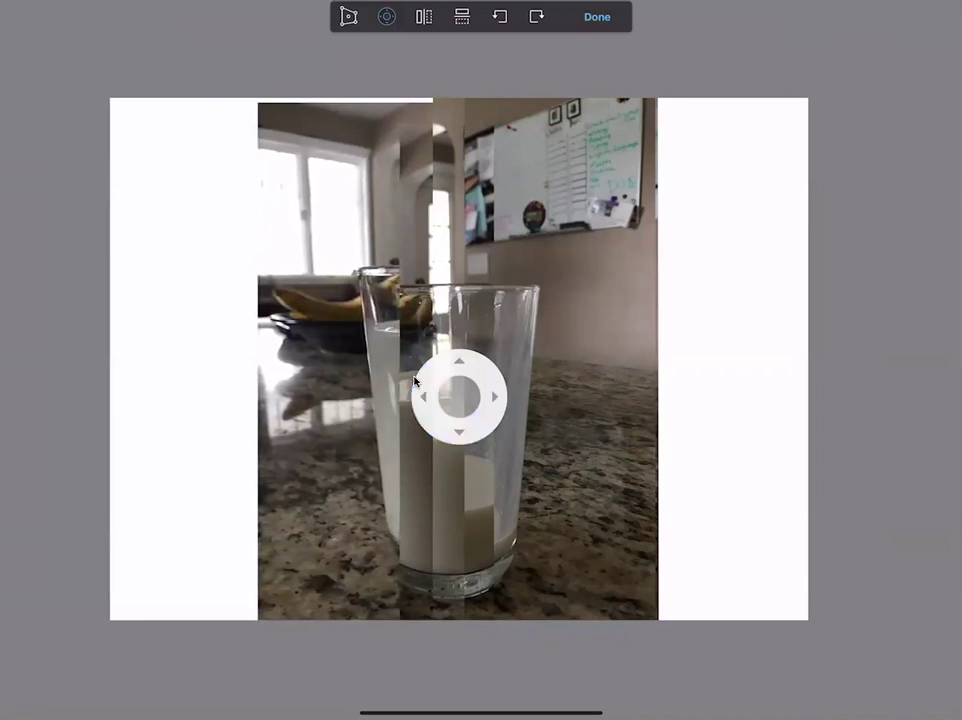
pyautogui.press('Down')
pyautogui.press('Down')
pyautogui.press('Down')
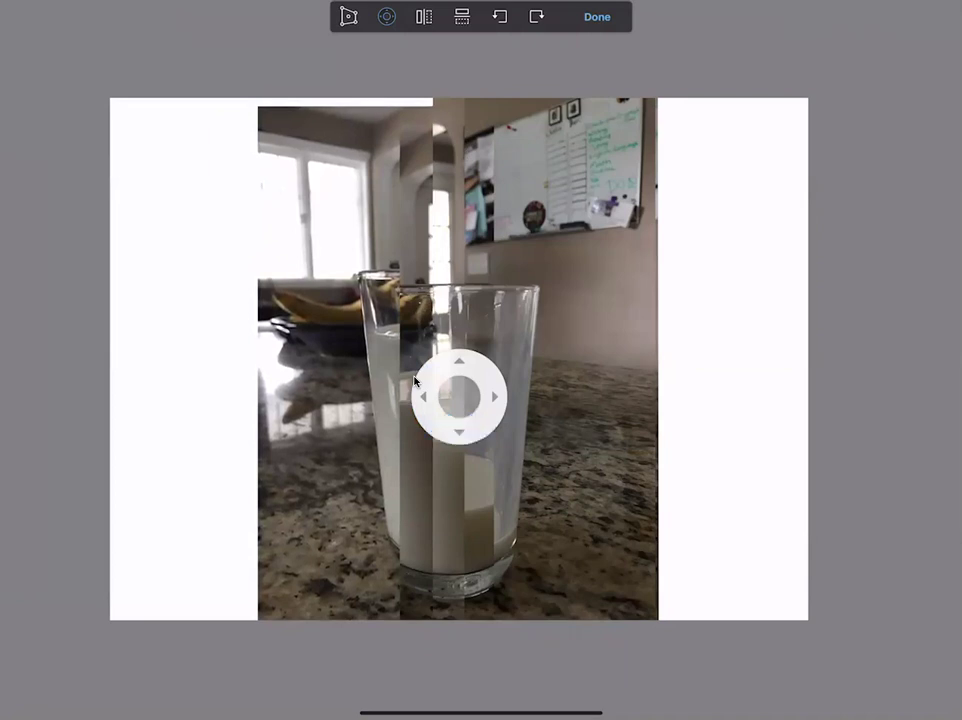
pyautogui.press('Down')
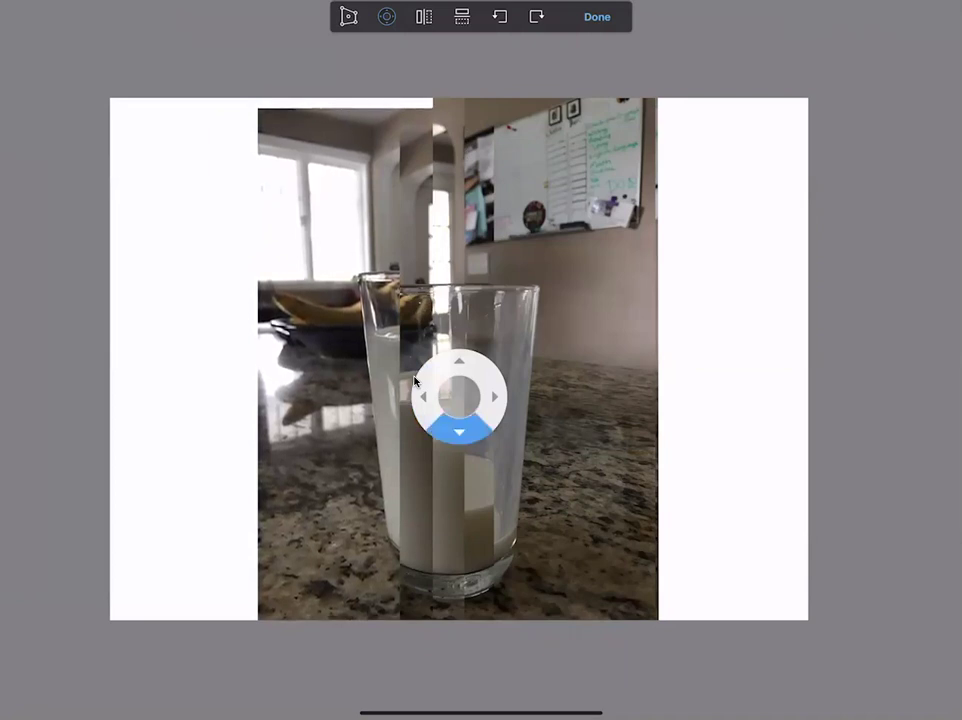
# Move the nudge puck off the glass, nudge the fifth photo further down until its rim and base line up, and apply the transform
pyautogui.moveTo(459, 396); pyautogui.dragTo(334, 484)
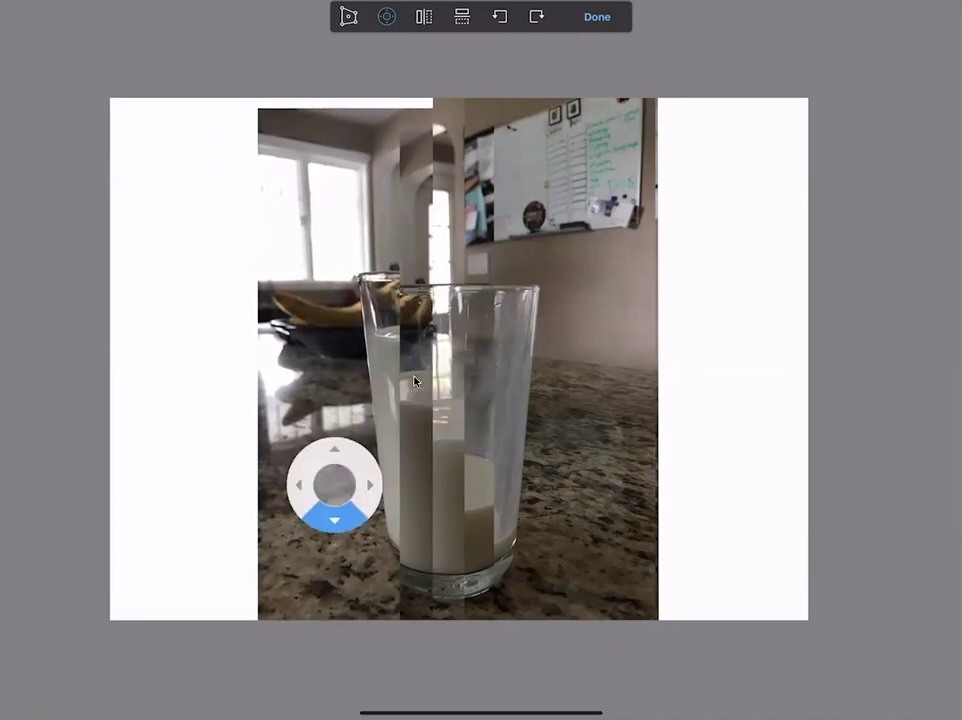
pyautogui.press('Down')
pyautogui.press('Down')
pyautogui.press('Down')
pyautogui.press('Down')
pyautogui.press('Down')
pyautogui.press('Down')
pyautogui.press('Down')
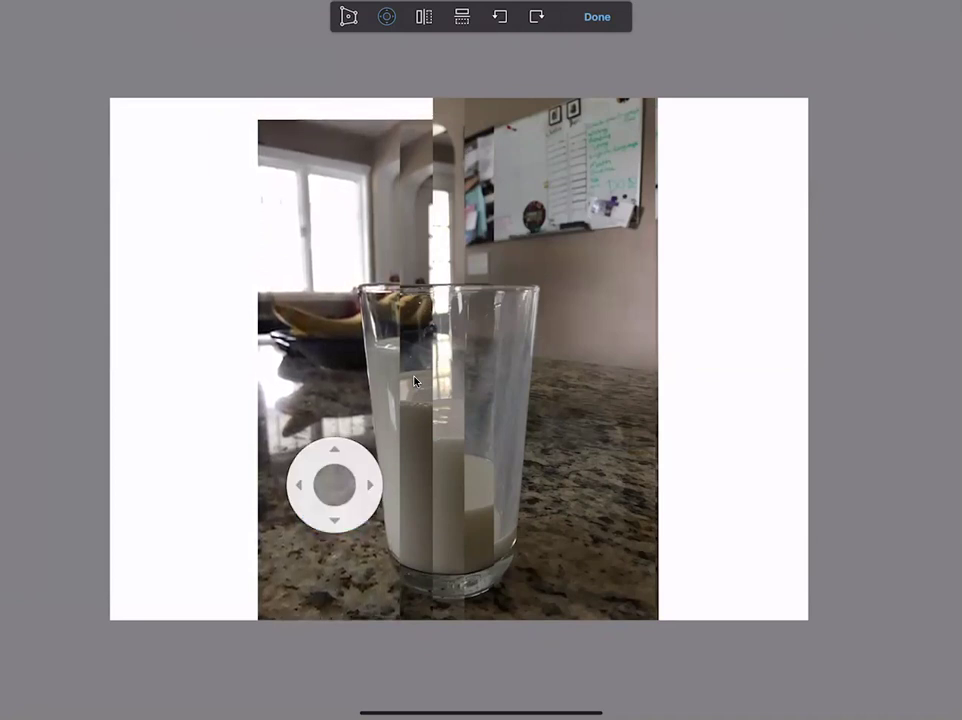
pyautogui.press('Down')
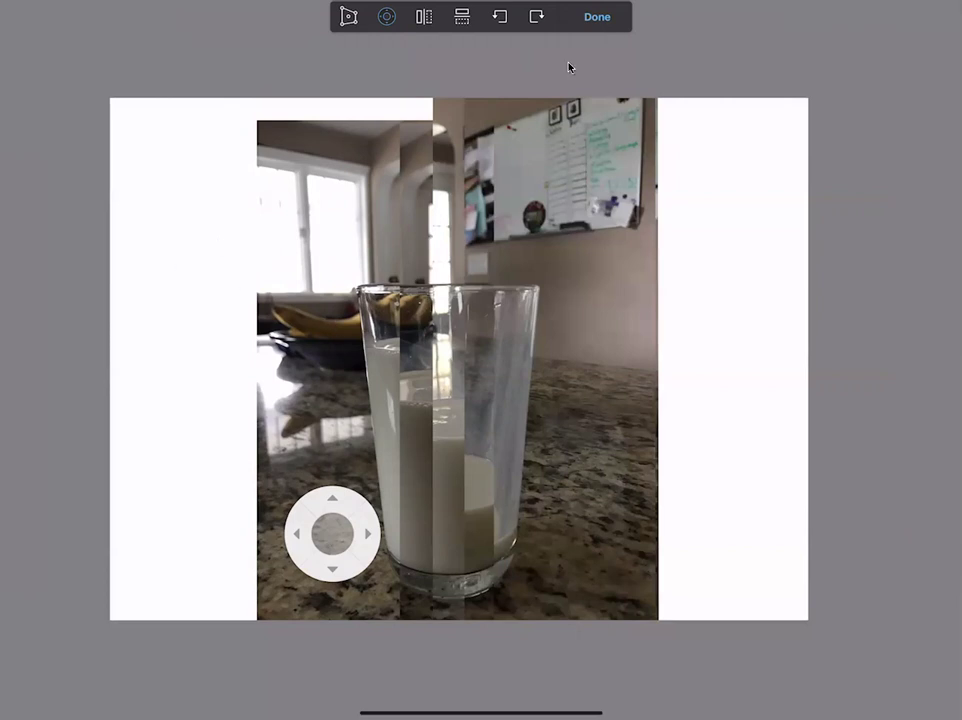
pyautogui.click(598, 18)
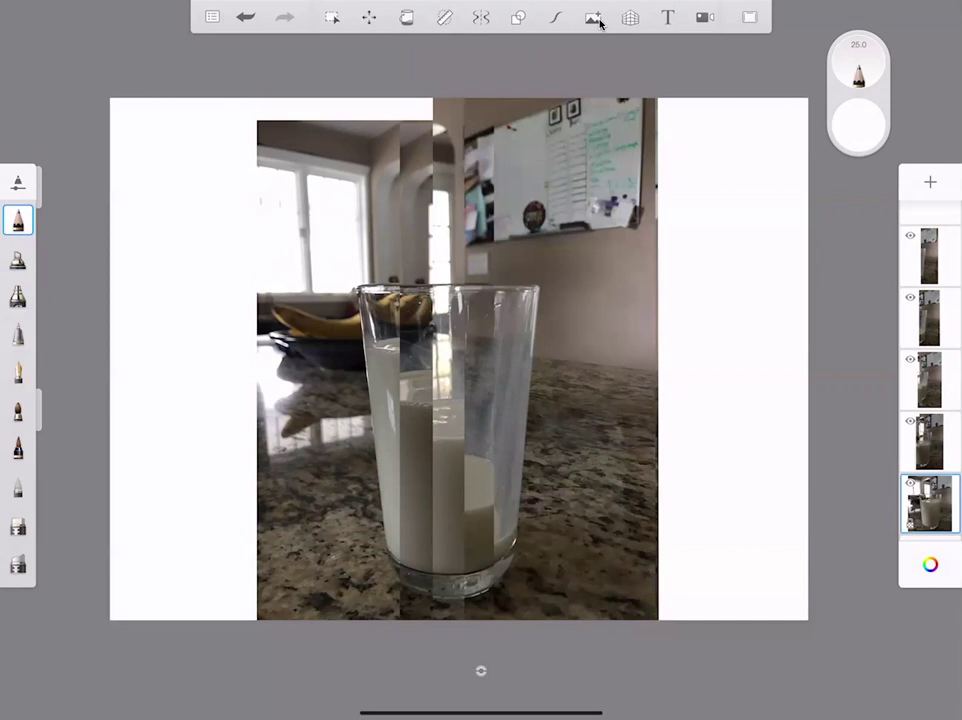
# Add a new empty layer above the photo layers
pyautogui.click(599, 23)
pyautogui.moveTo(929, 503); pyautogui.dragTo(929, 254)
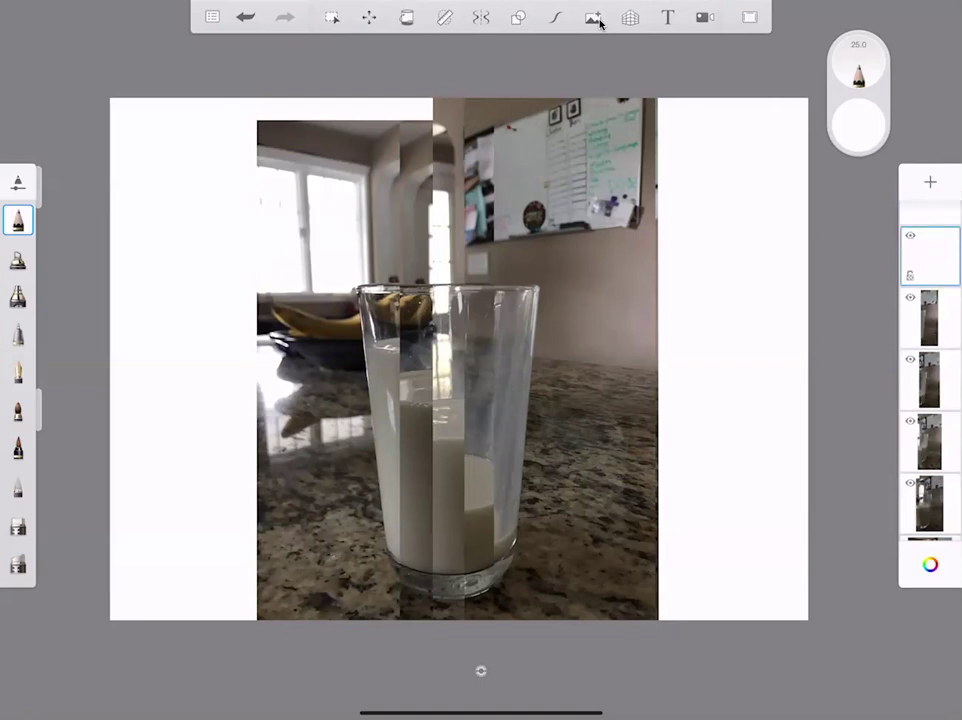
pyautogui.click(332, 17)
pyautogui.click(402, 52)
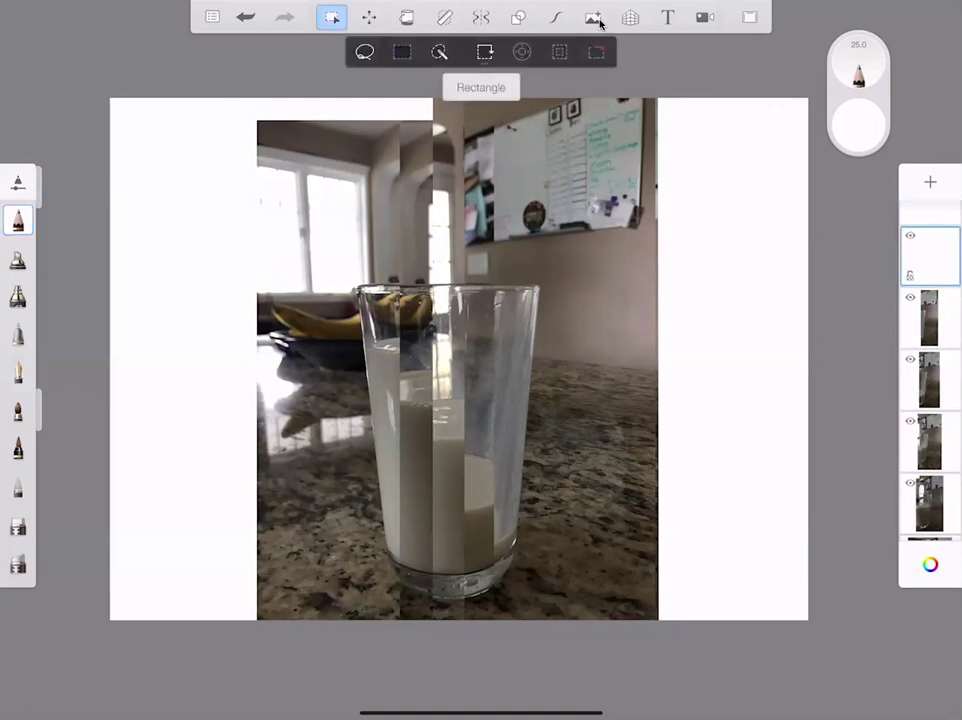
pyautogui.moveTo(224, 108)
pyautogui.mouseDown()
pyautogui.moveTo(430, 180)
pyautogui.moveTo(668, 198)
pyautogui.moveTo(697, 213)
pyautogui.mouseUp()
pyautogui.click(402, 52)
pyautogui.click(596, 52)
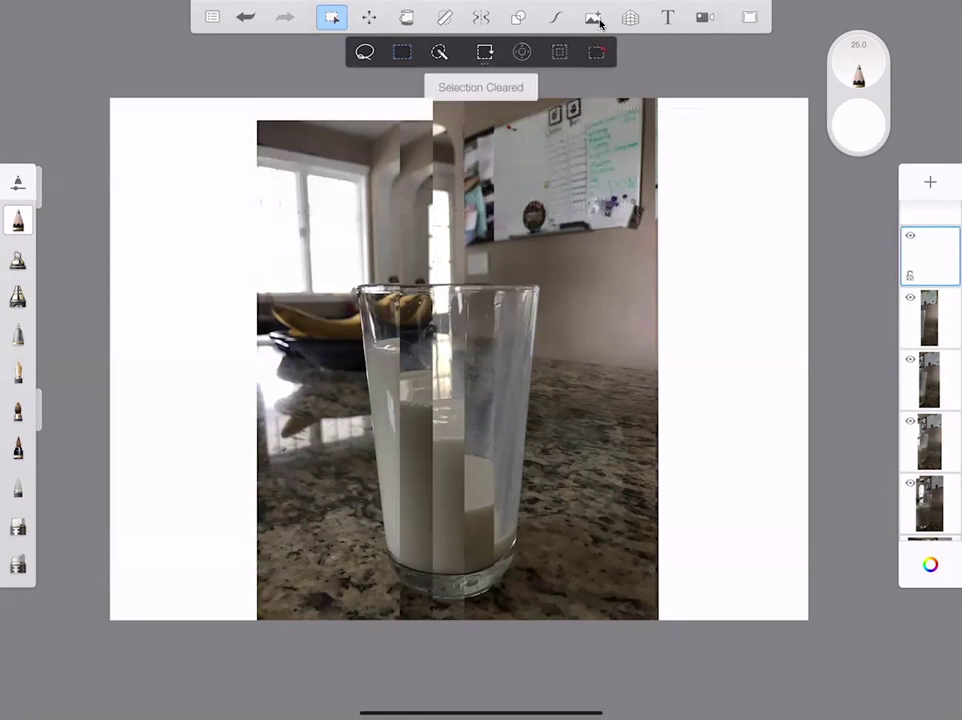
pyautogui.click(402, 52)
pyautogui.moveTo(210, 104)
pyautogui.mouseDown()
pyautogui.moveTo(228, 150)
pyautogui.moveTo(365, 190)
pyautogui.mouseUp()
pyautogui.click(596, 52)
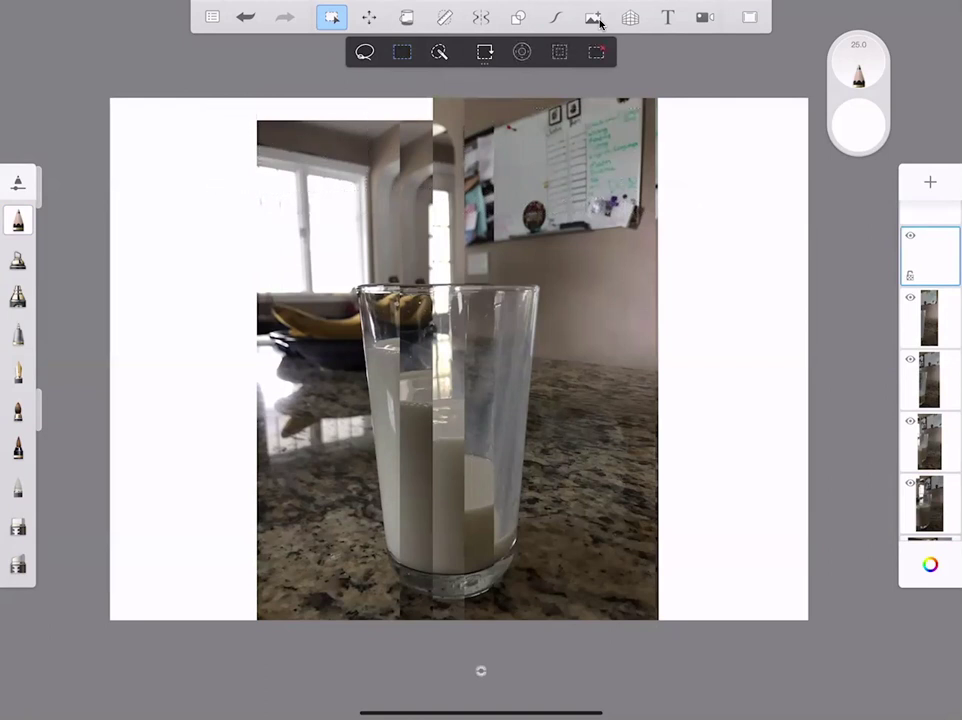
# Fill a wide rectangular selection across the upper part of the photos with white down to just above the glass rim, and deselect
pyautogui.moveTo(208, 97); pyautogui.dragTo(693, 245)
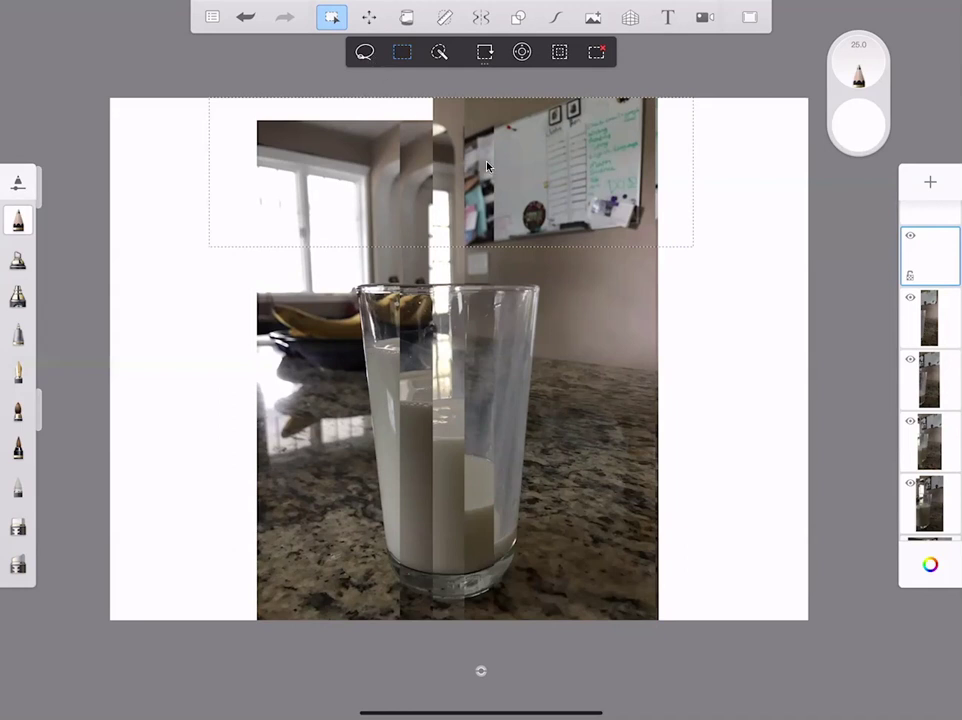
pyautogui.click(411, 19)
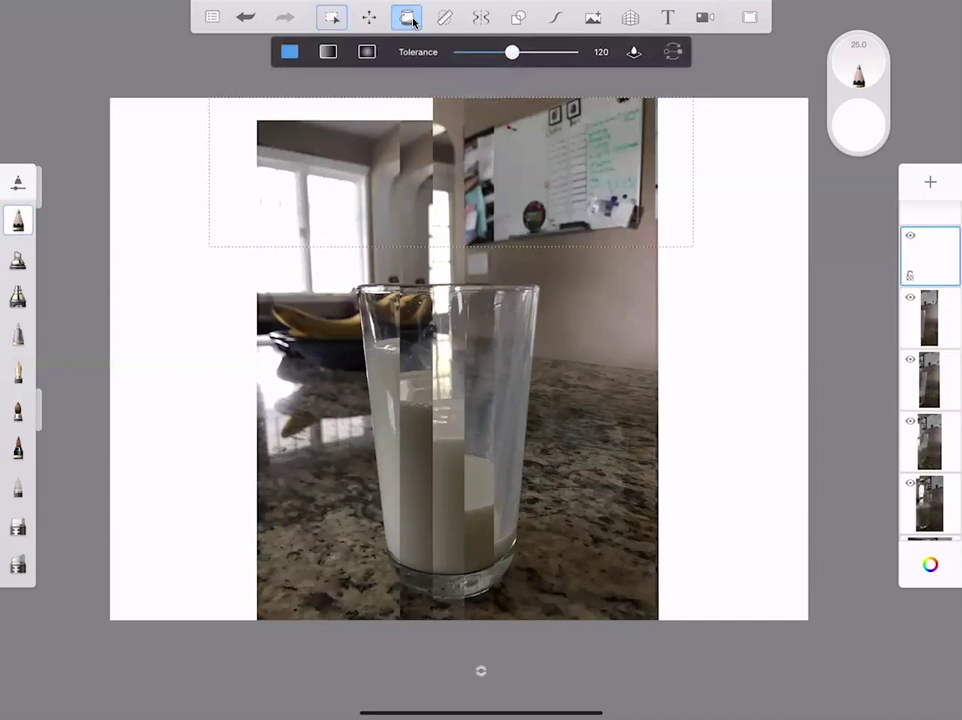
pyautogui.click(851, 134)
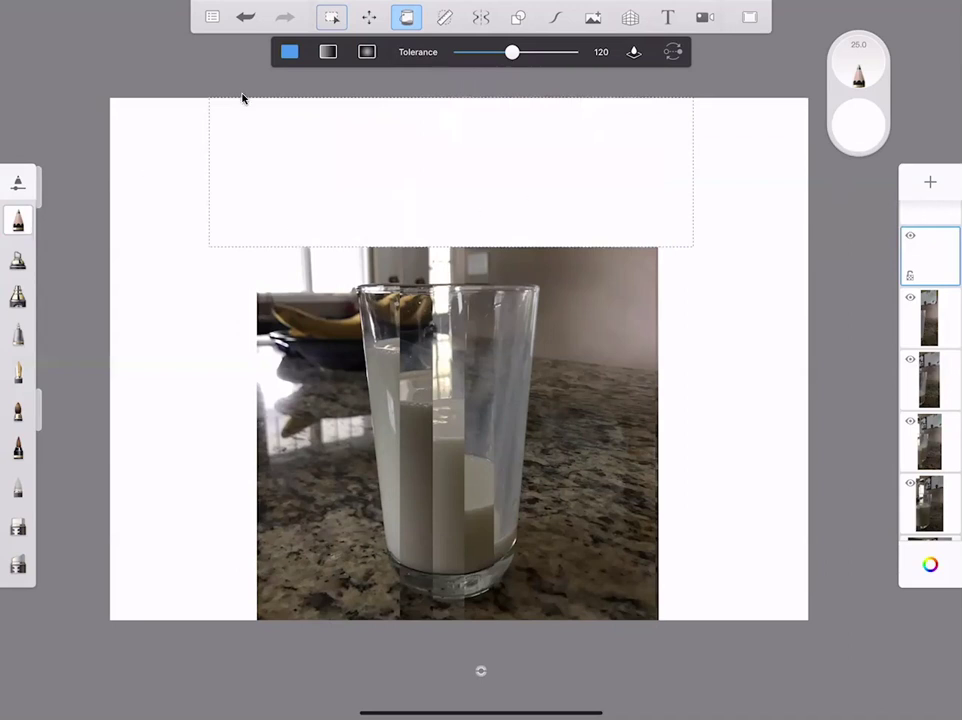
pyautogui.press('m')
pyautogui.press('super+d')
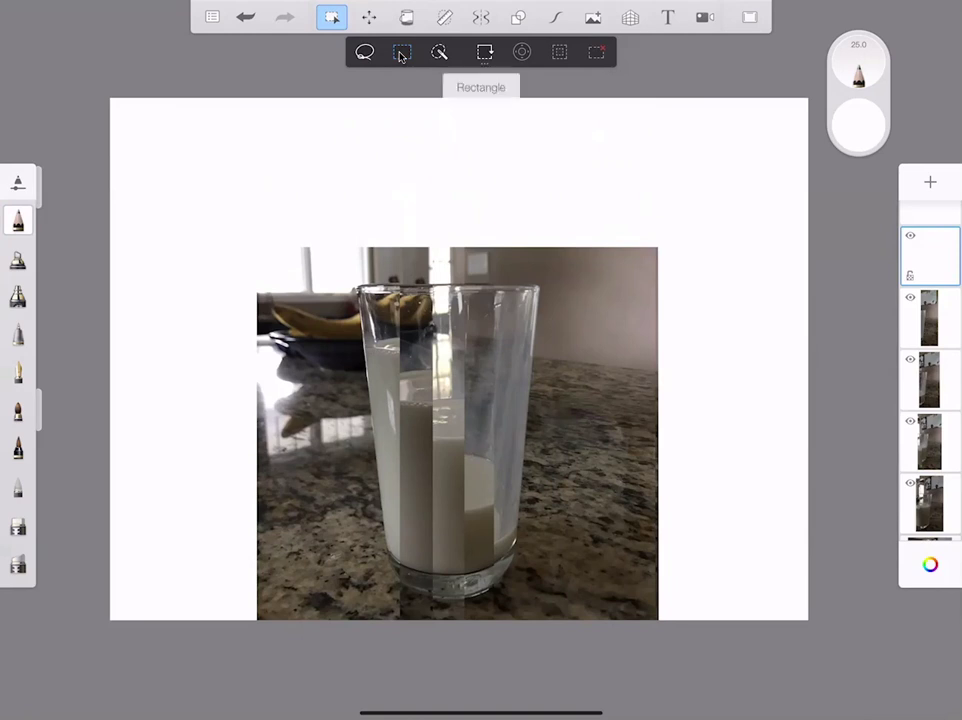
# Fill a tall rectangular selection over the strip of photo to the right of the glass with white, and deselect
pyautogui.moveTo(707, 187); pyautogui.dragTo(559, 634)
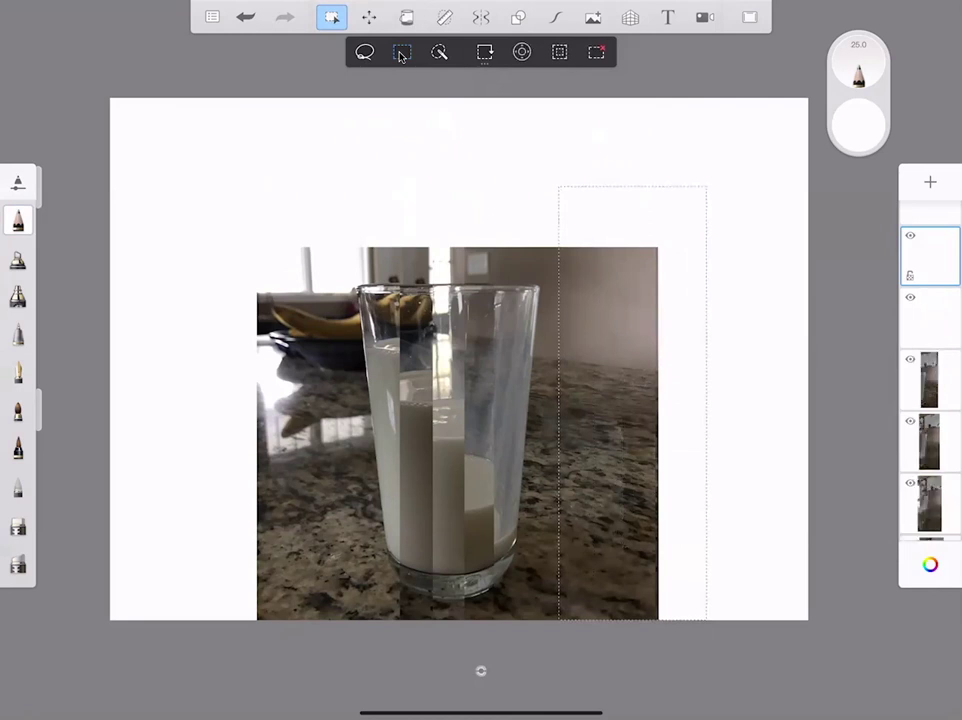
pyautogui.click(406, 17)
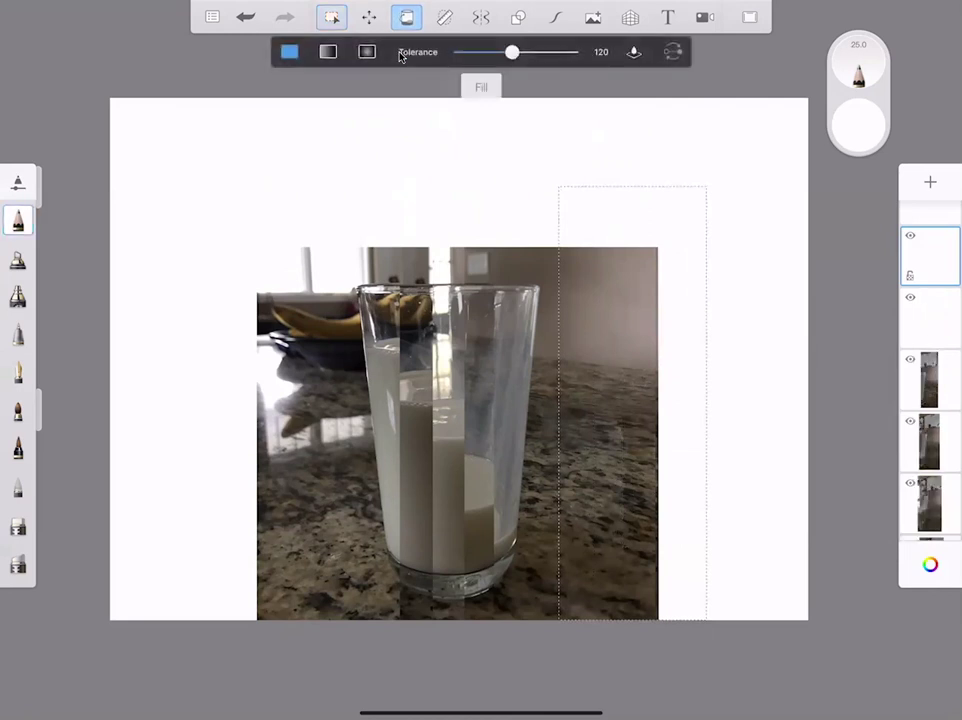
pyautogui.click(632, 403)
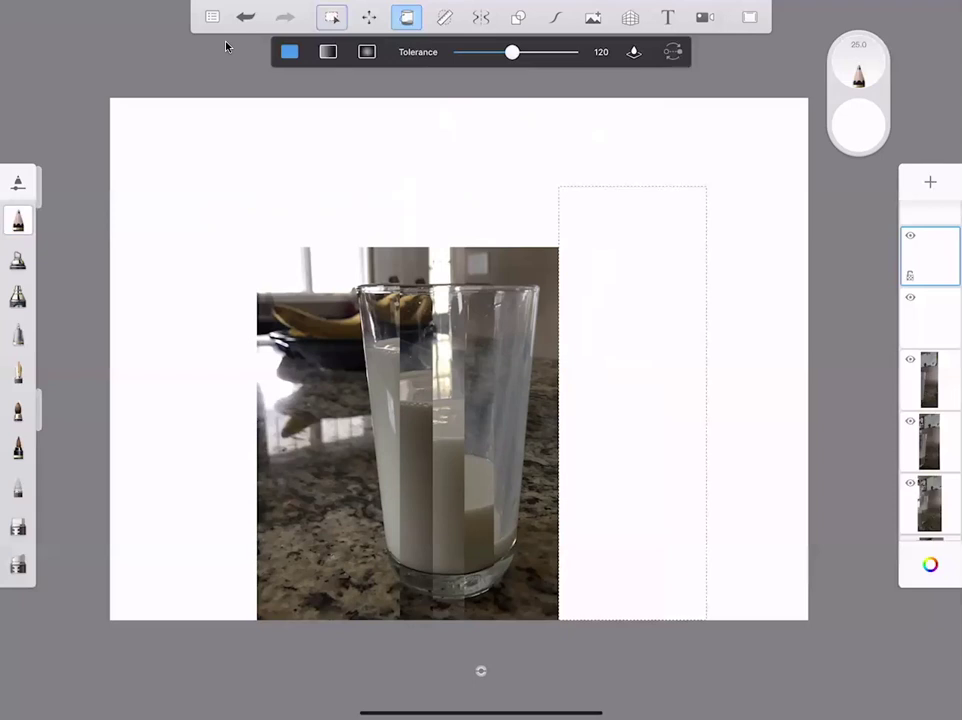
pyautogui.press('m')
pyautogui.hotkey('ctrl', 'd')
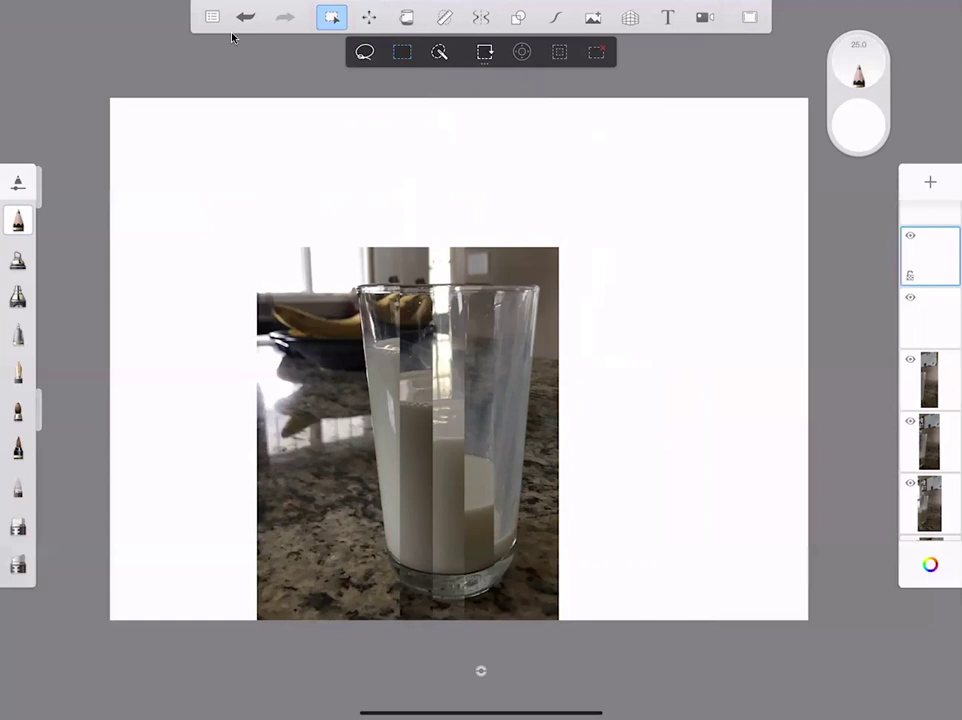
# Export the finished glass composite through sharing by saving it as an image
pyautogui.click(212, 17)
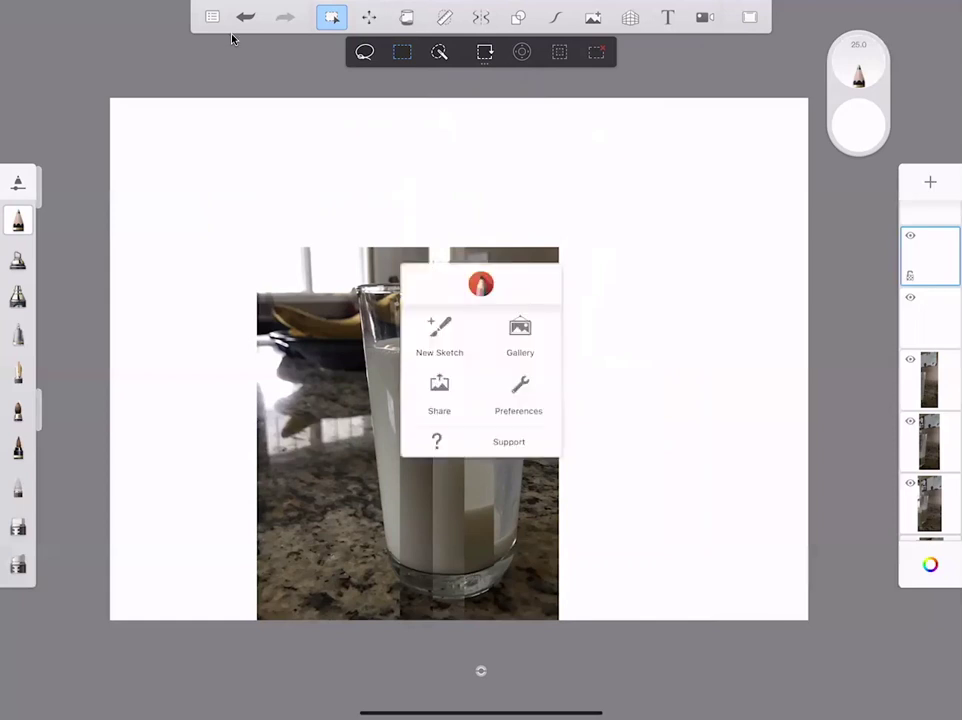
pyautogui.click(439, 395)
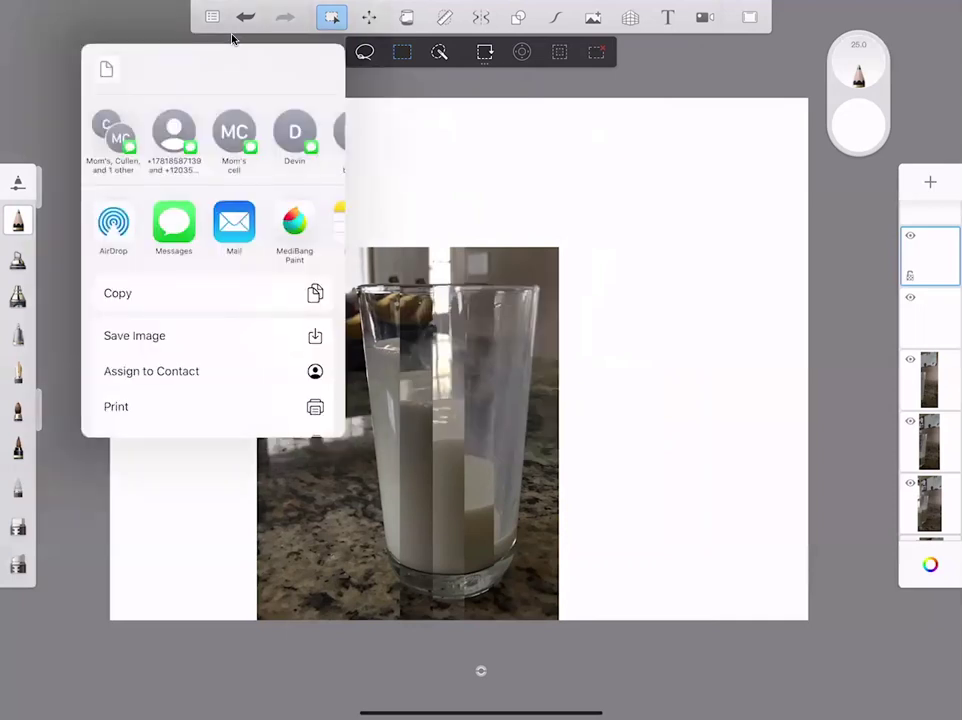
pyautogui.click(134, 335)
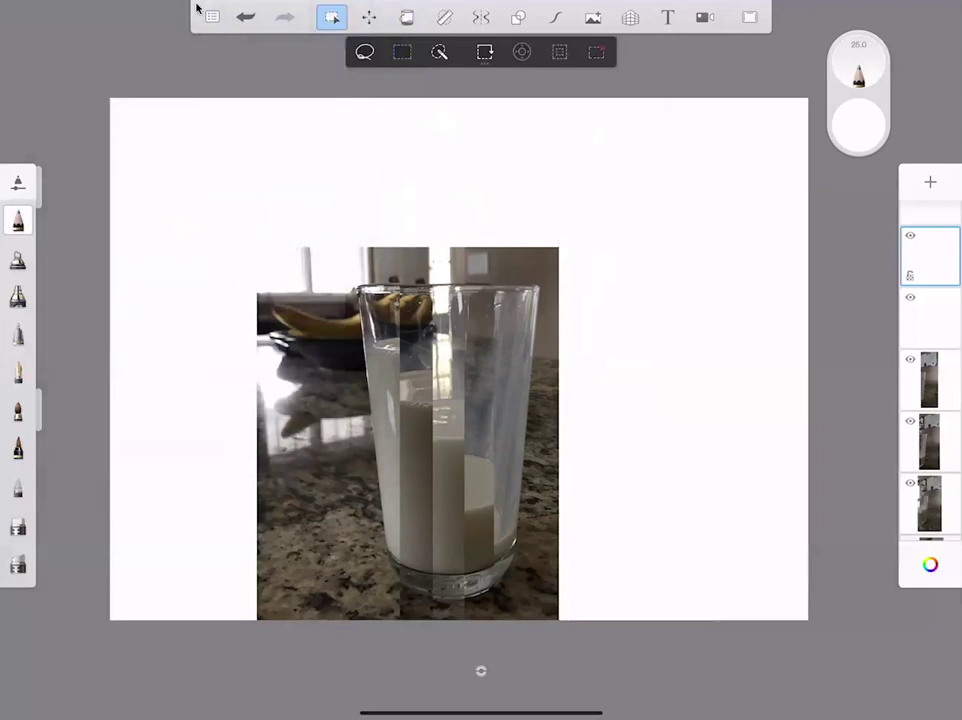
pyautogui.click(197, 9)
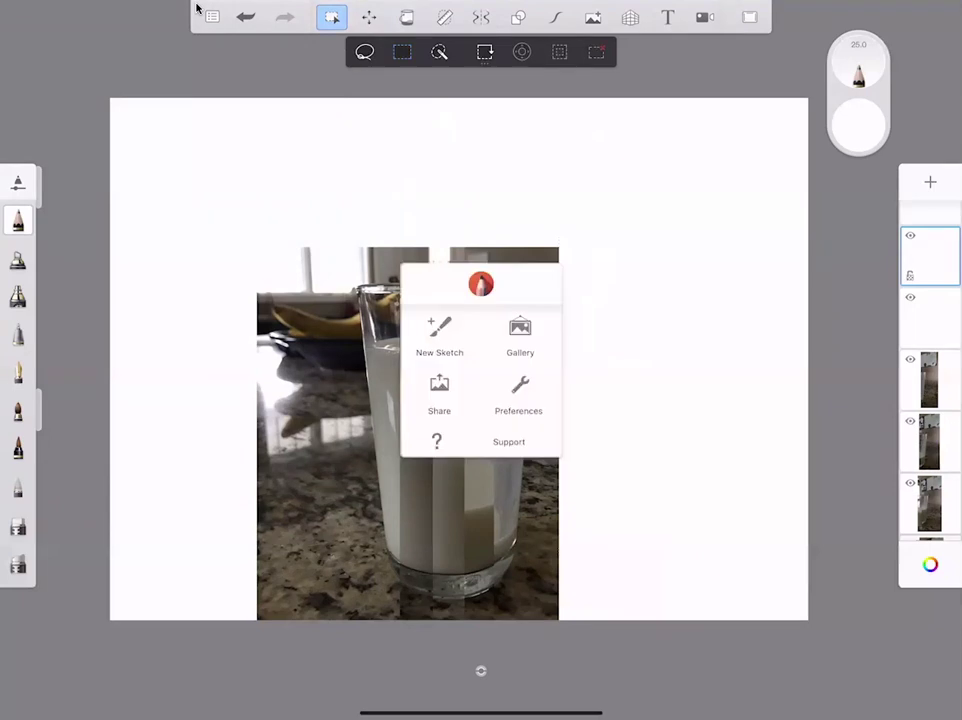
pyautogui.click(439, 394)
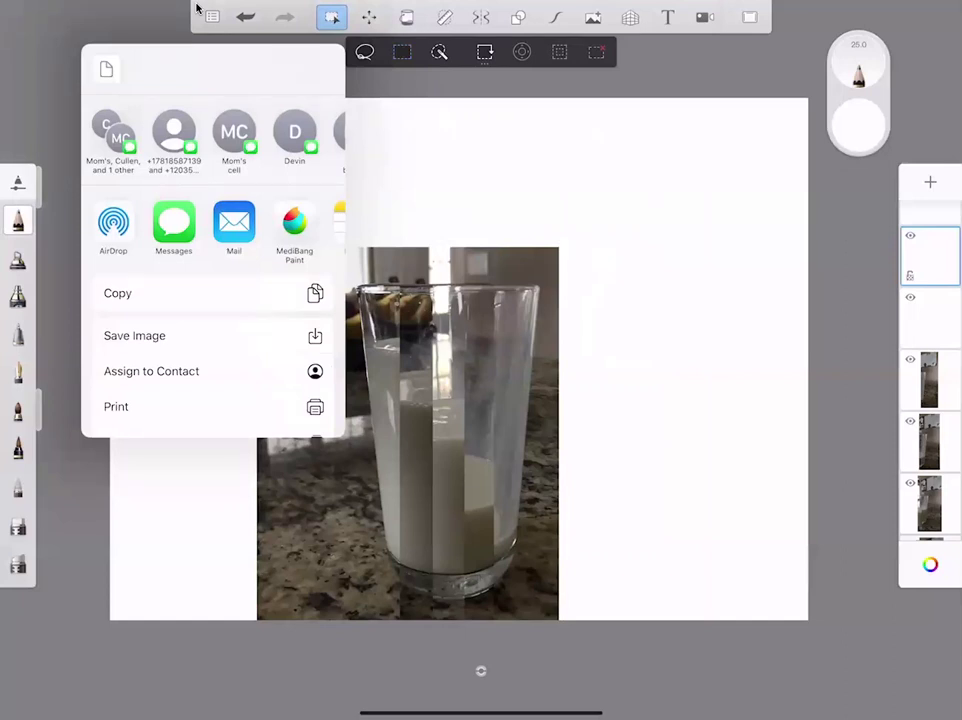
pyautogui.click(196, 8)
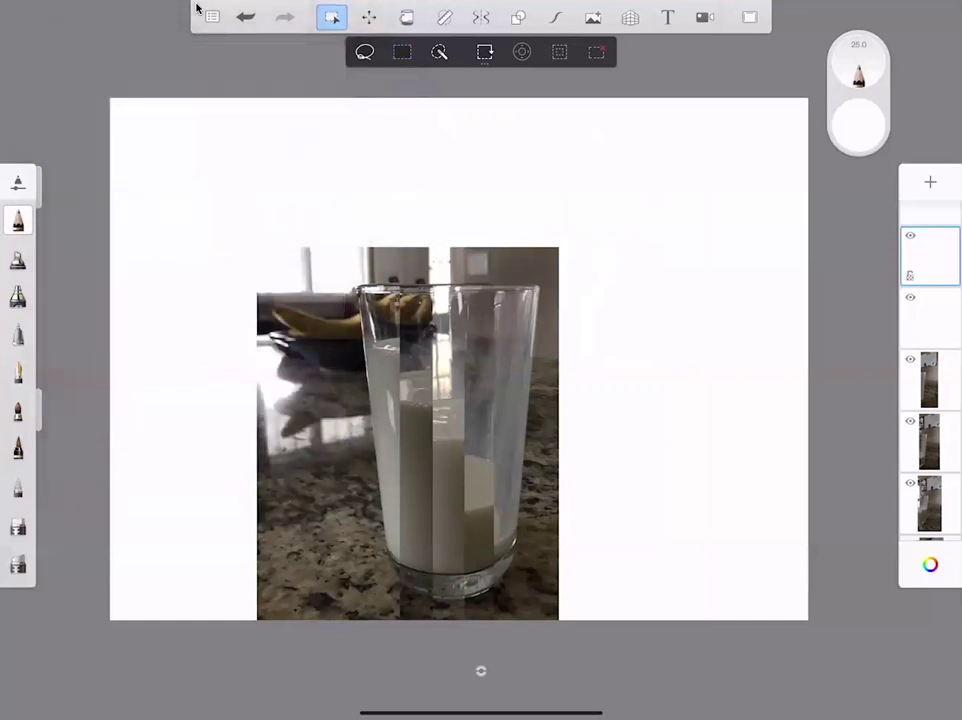
# Save the current sketch with its layers
pyautogui.click(197, 9)
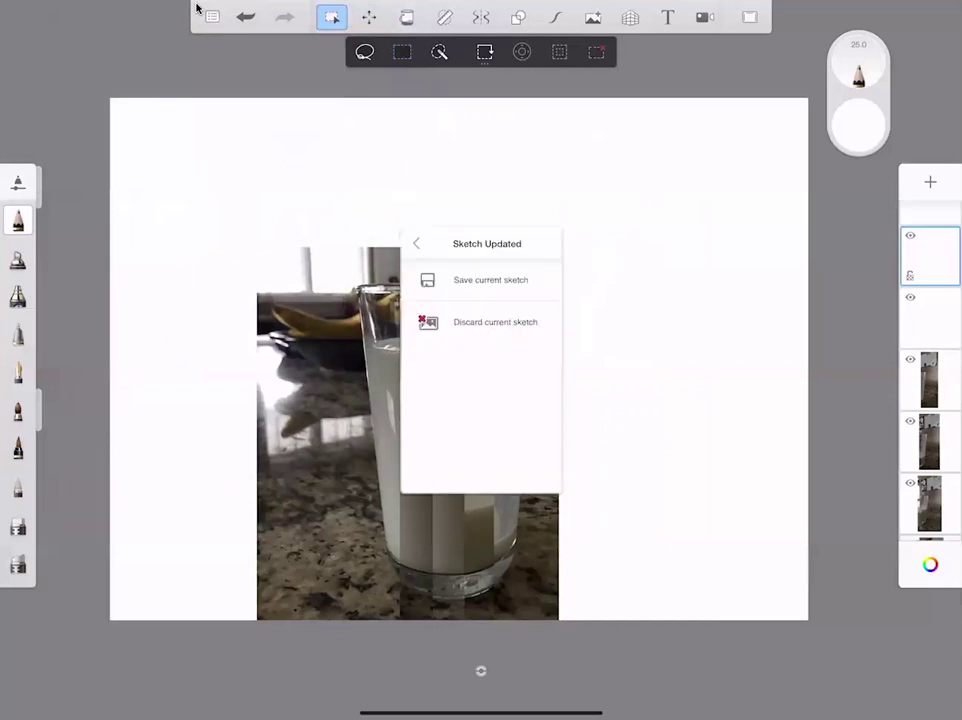
pyautogui.click(490, 280)
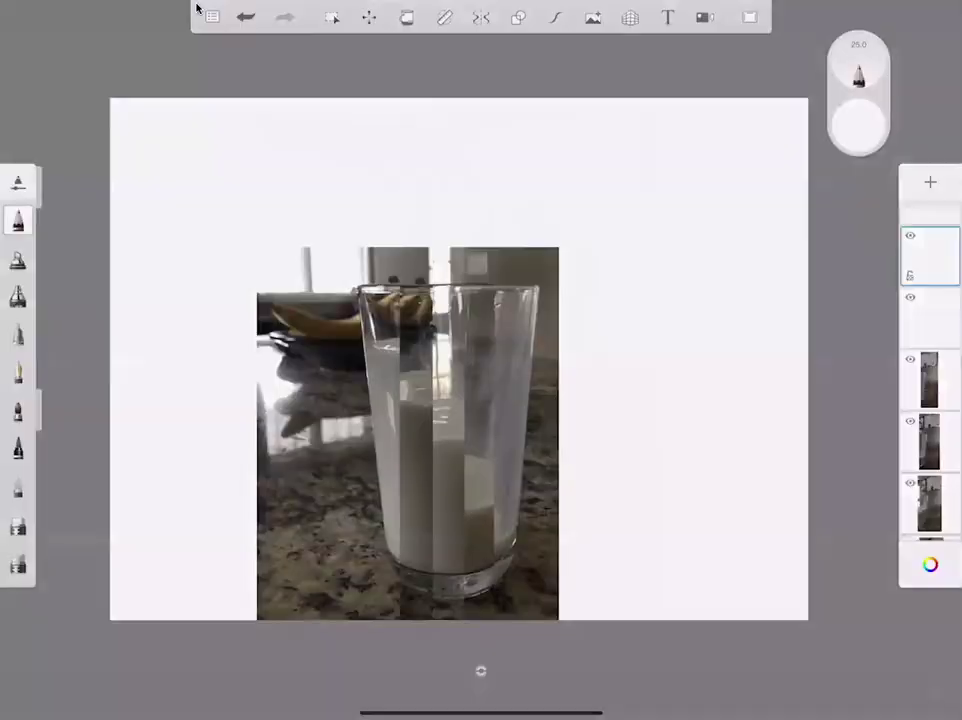
pyautogui.click(199, 10)
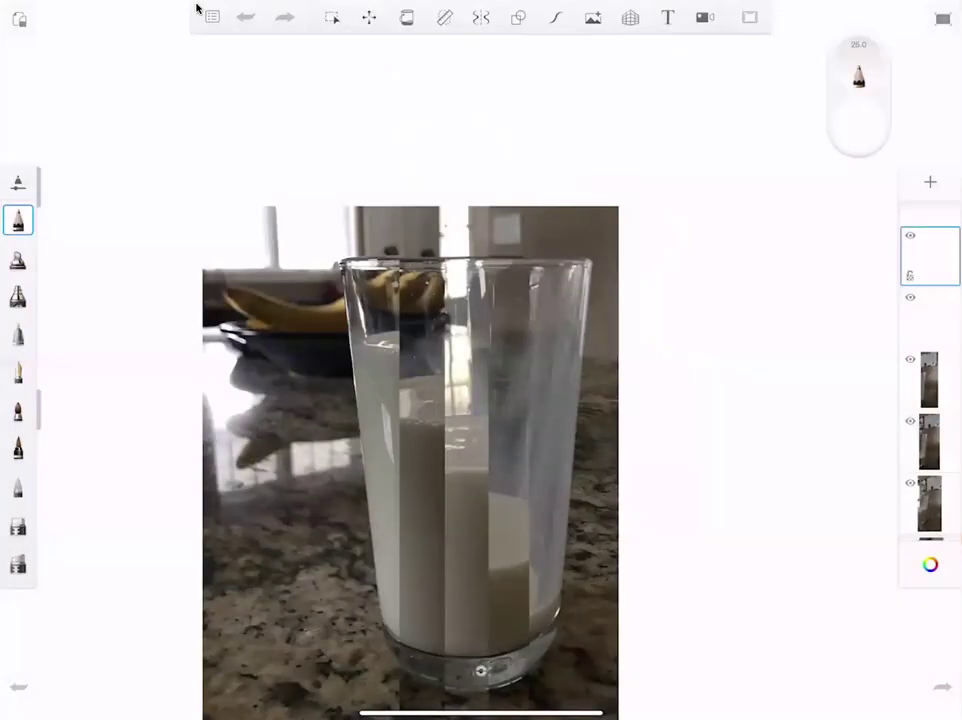
# Examine the sharing destinations, export actions and full list of apps available for the composite, and close them
pyautogui.click(197, 8)
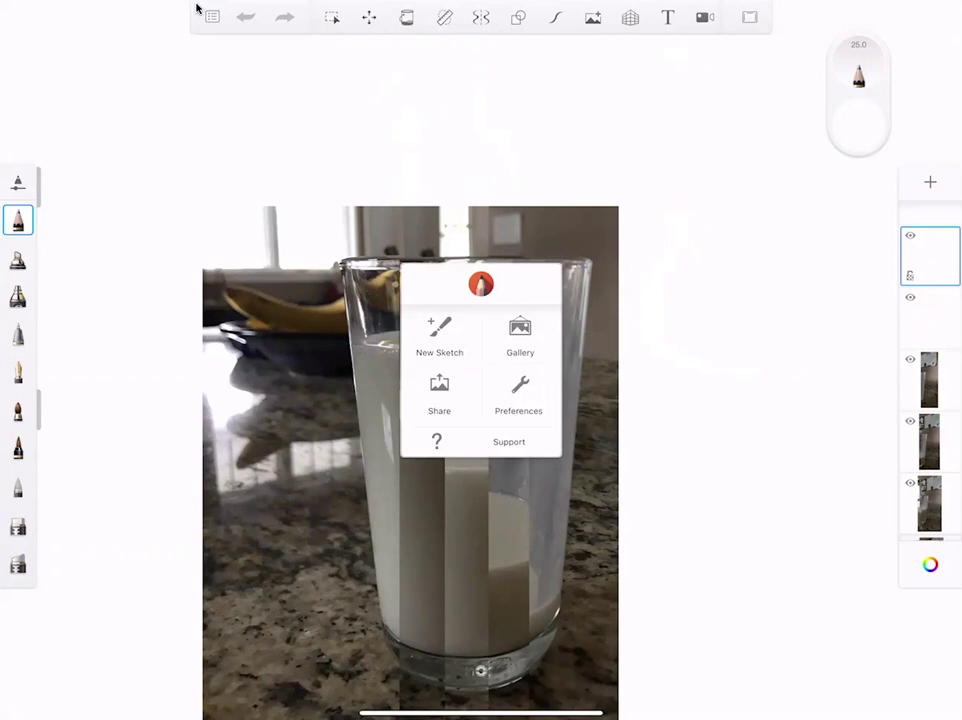
pyautogui.click(439, 395)
pyautogui.hscroll(5, 213, 228)
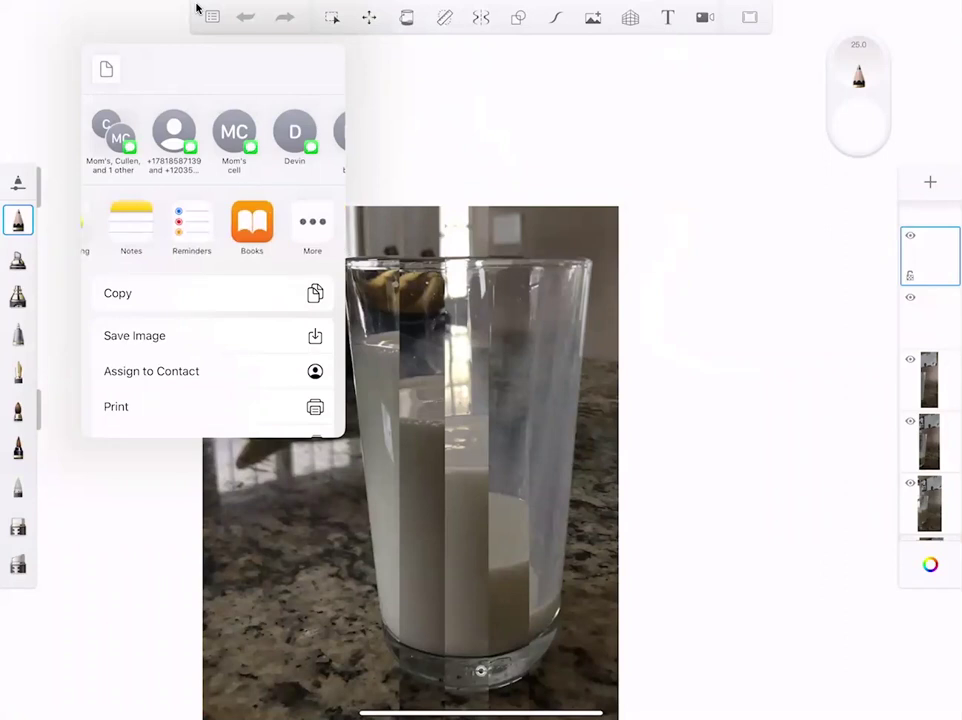
pyautogui.scroll(-3, 213, 300)
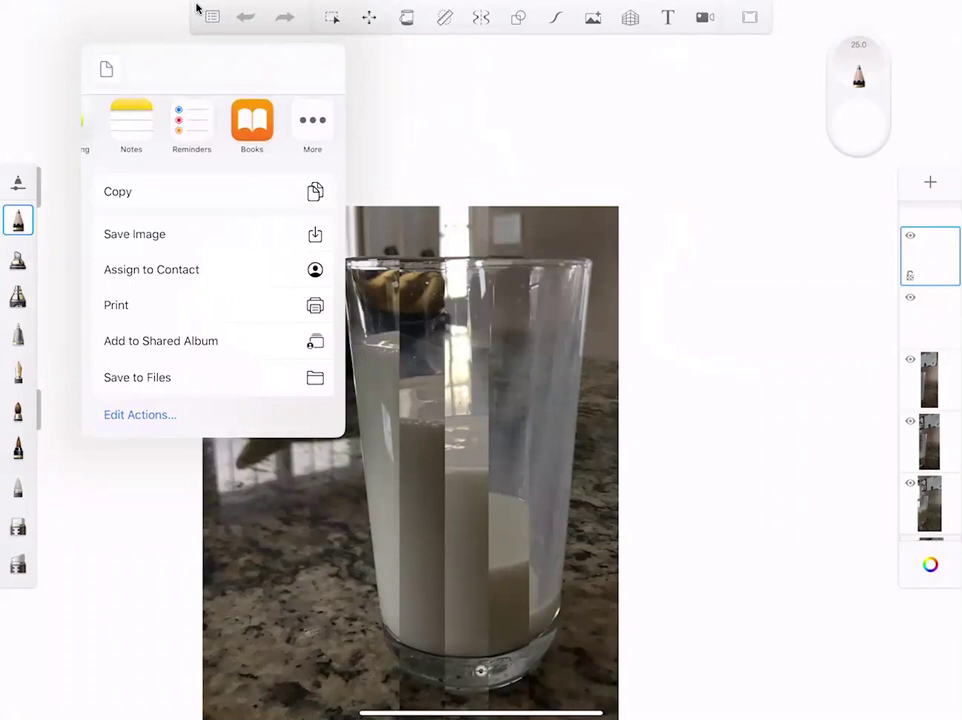
pyautogui.scroll(3, 213, 250)
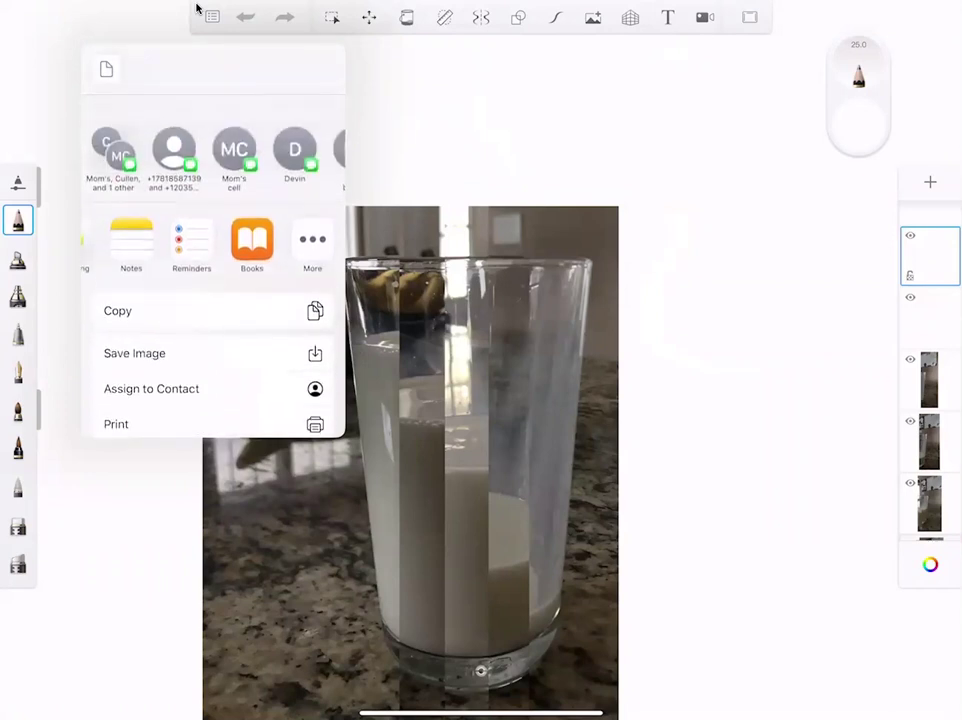
pyautogui.hscroll(2, 213, 222)
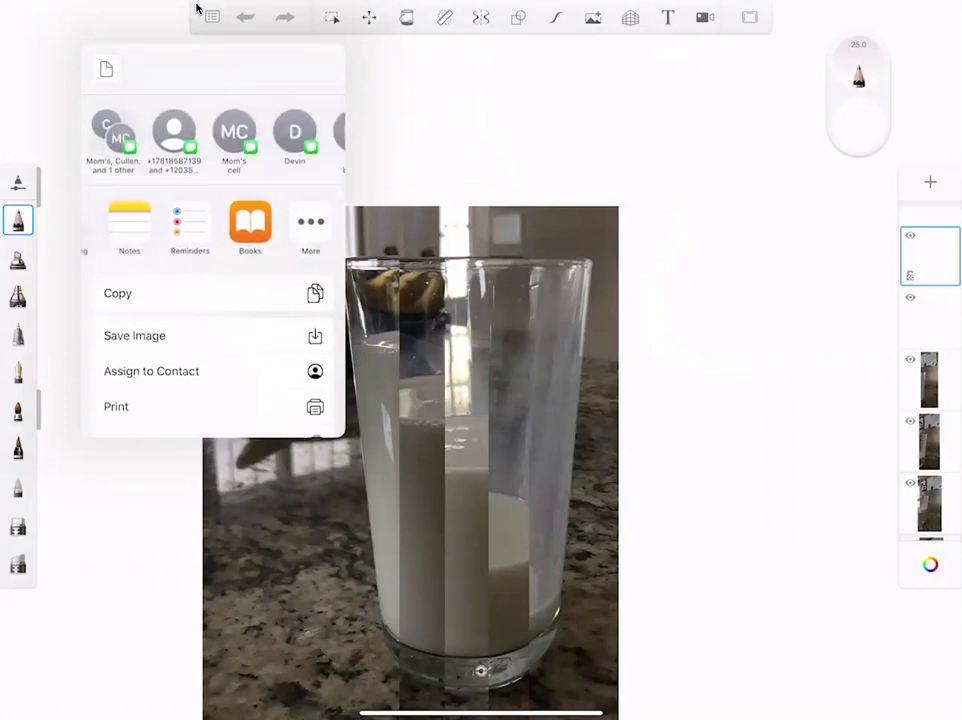
pyautogui.click(313, 221)
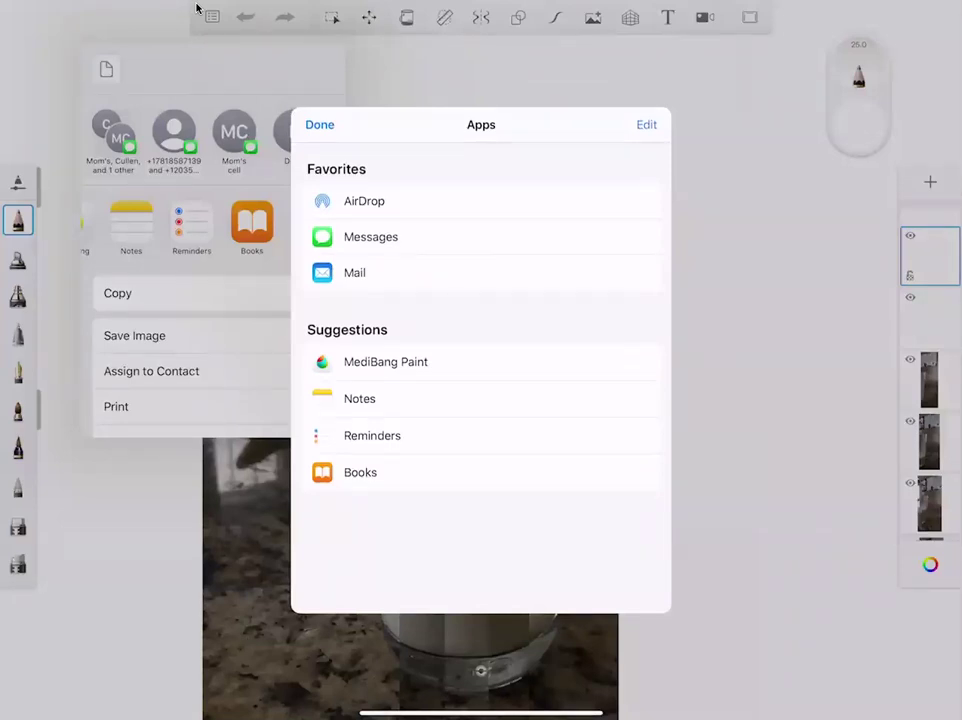
pyautogui.click(319, 124)
pyautogui.click(720, 360)
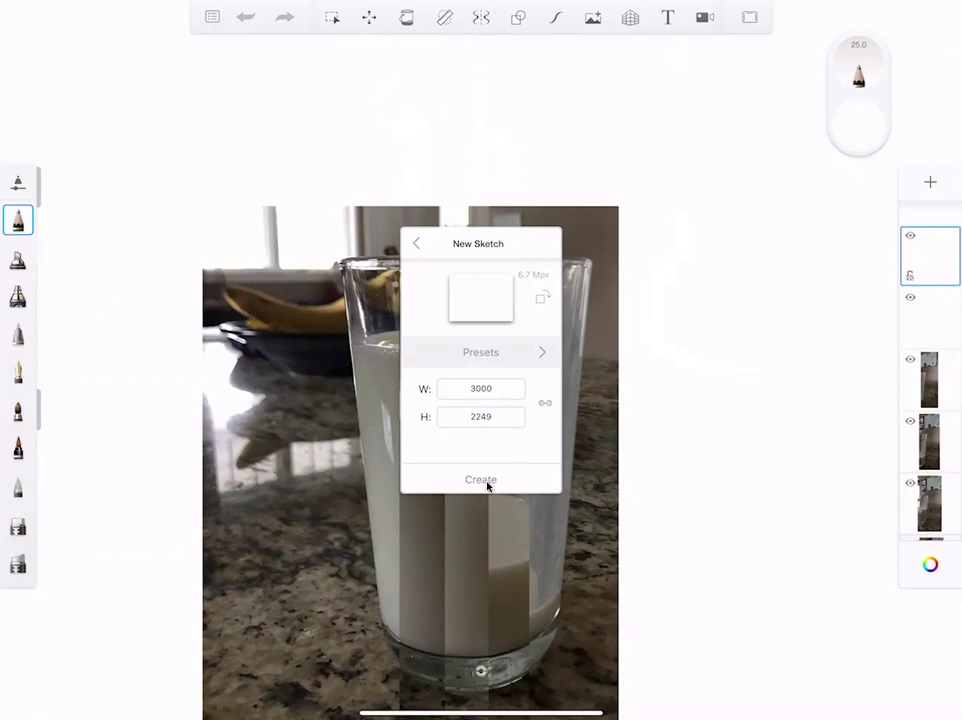
# Check the size presets, set the new sketch's width to 6000 with its height scaled in proportion, and create it
pyautogui.click(539, 353)
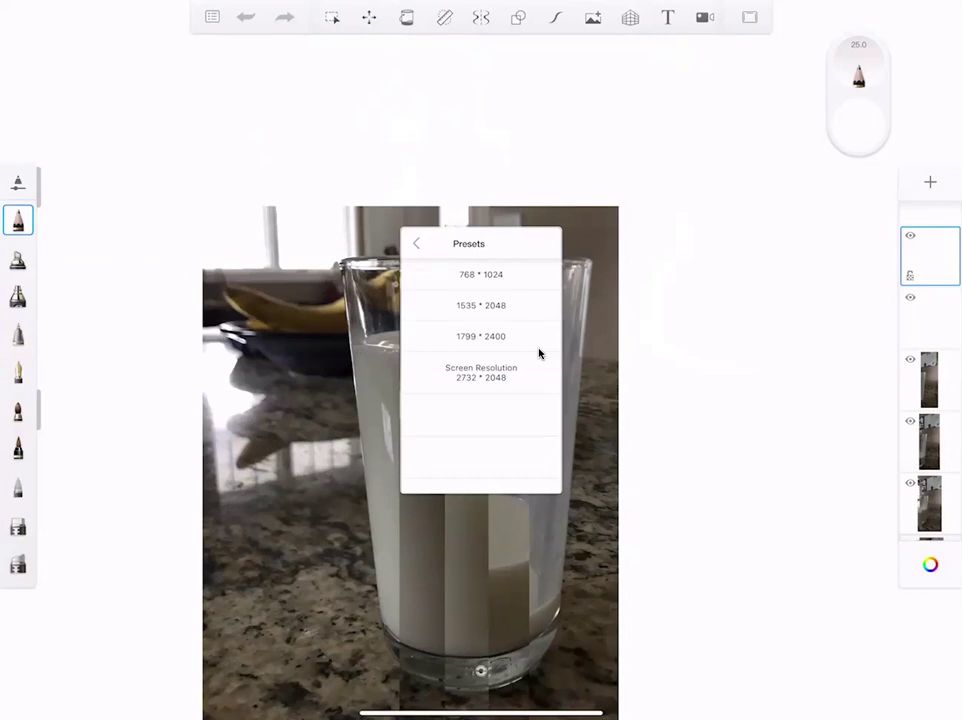
pyautogui.click(539, 353)
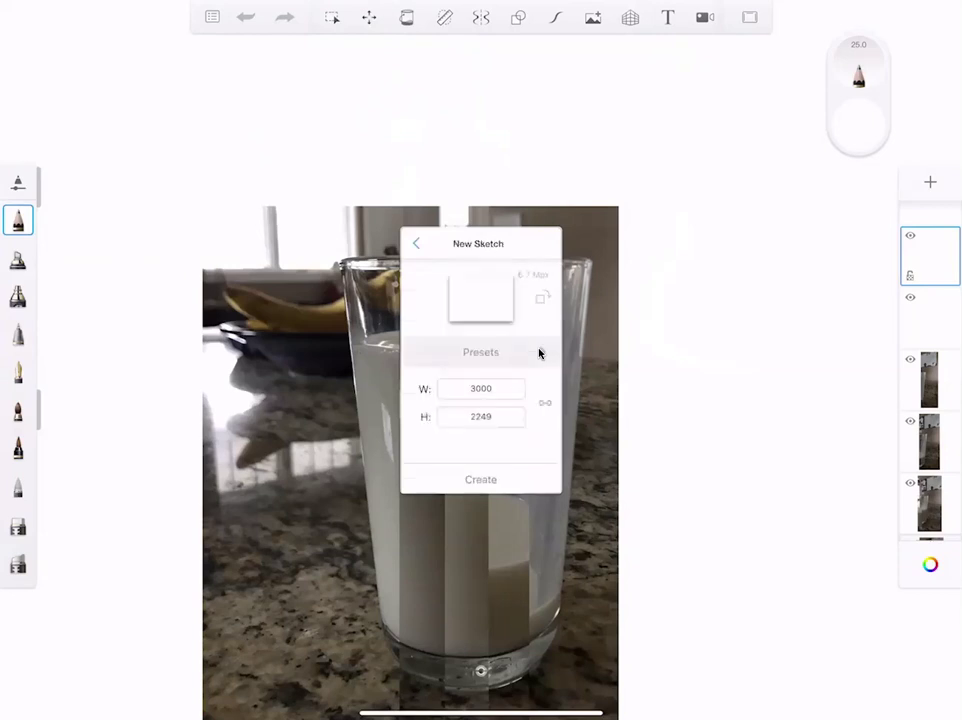
pyautogui.click(481, 388)
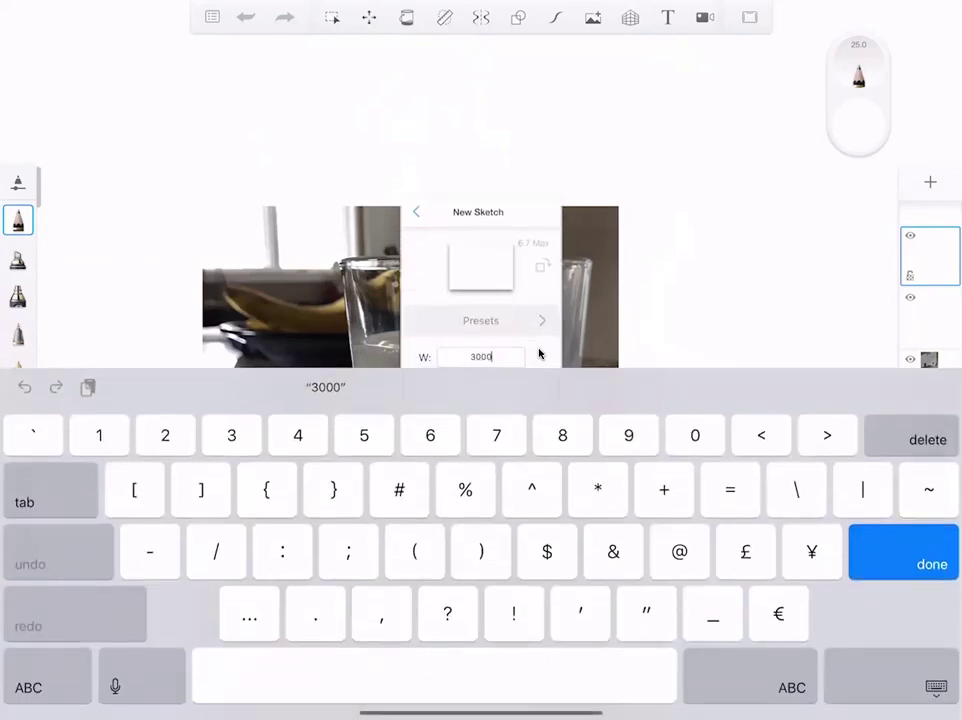
pyautogui.press('BackSpace')
pyautogui.press('BackSpace')
pyautogui.press('BackSpace')
pyautogui.press('BackSpace')
pyautogui.press('BackSpace')
pyautogui.write('6')
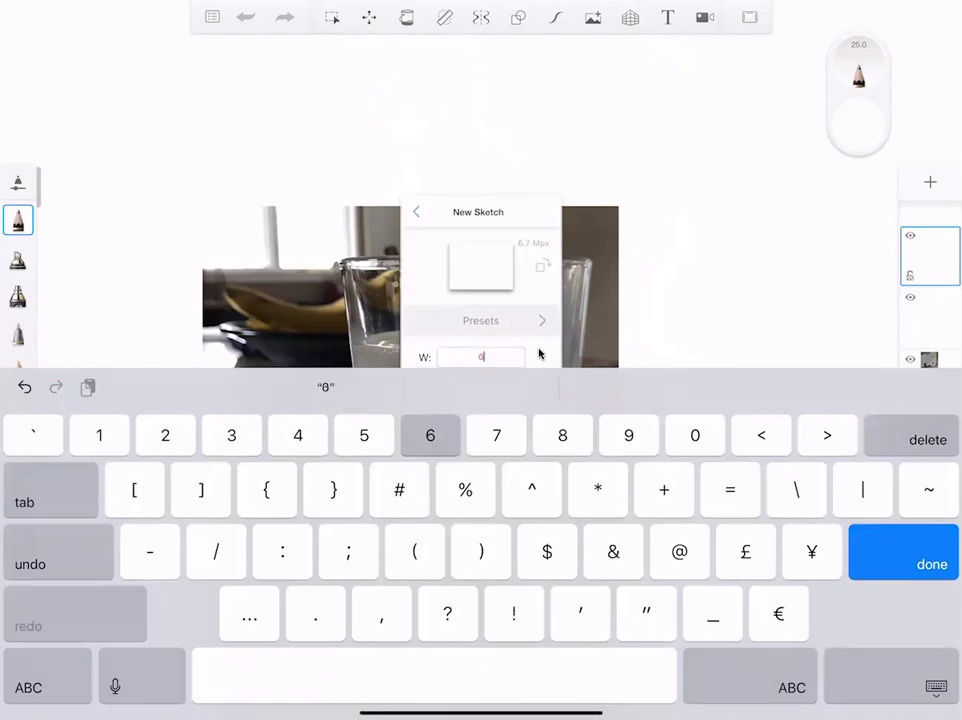
pyautogui.write('000')
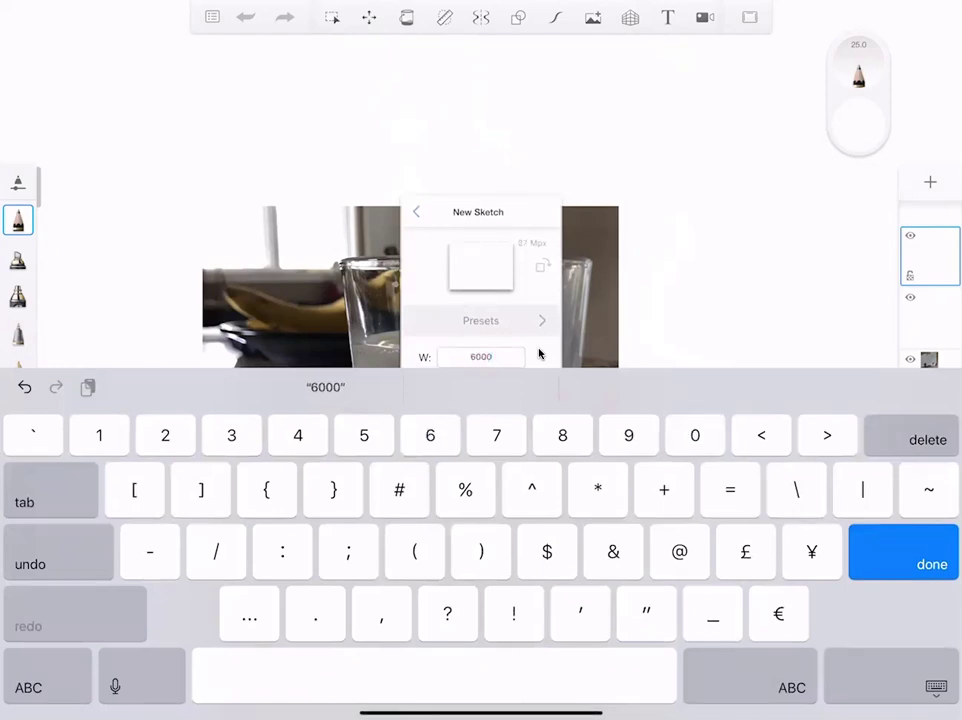
pyautogui.press('Return')
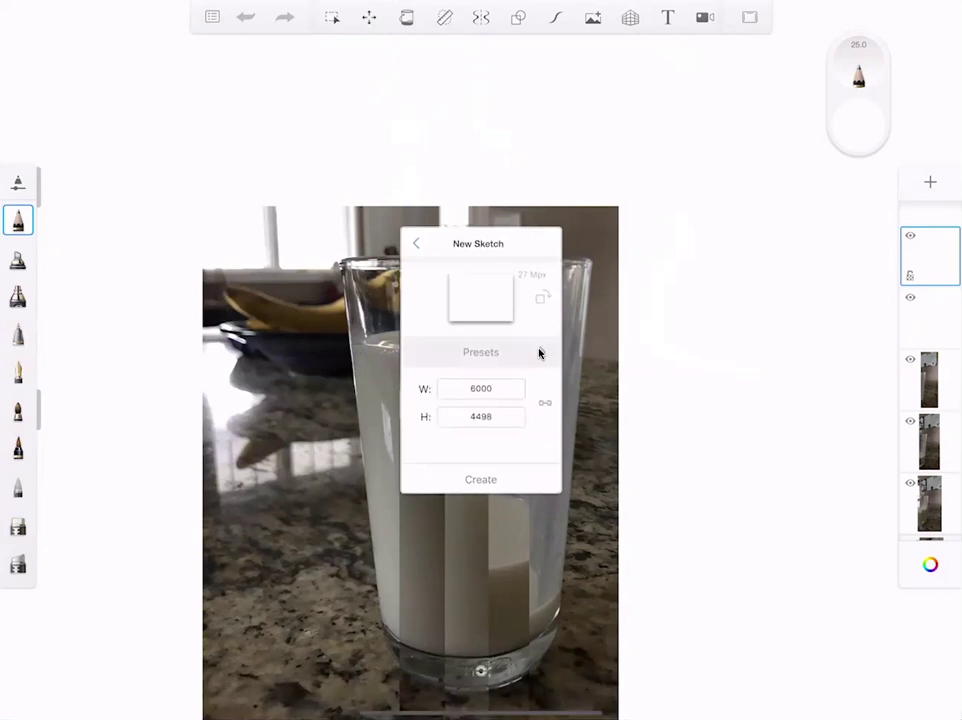
pyautogui.click(481, 479)
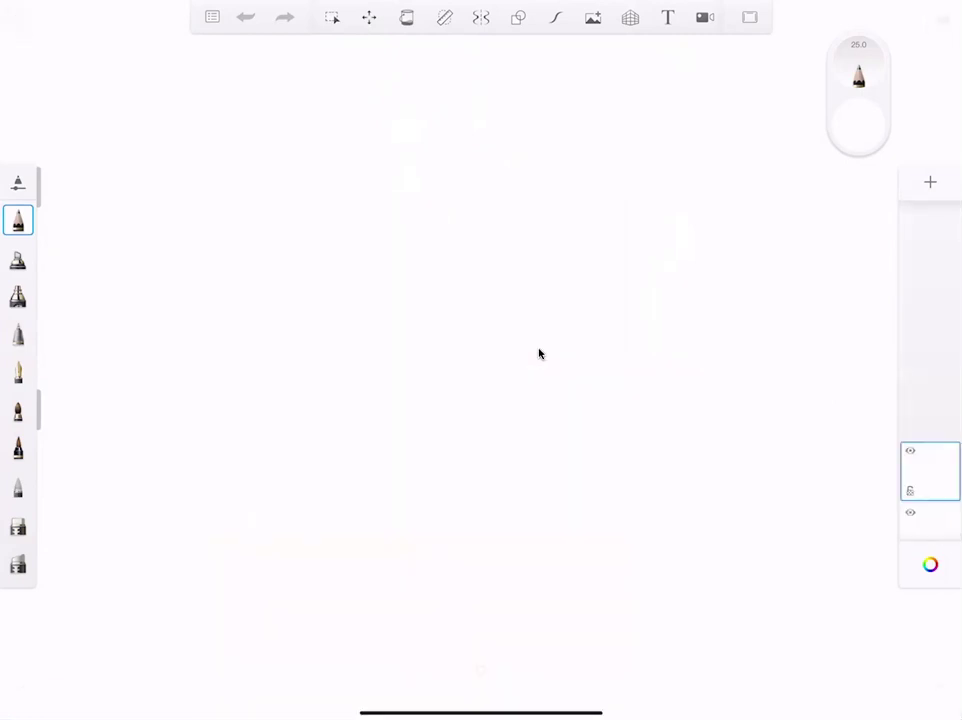
# Import the photo of the nearly empty milk glass into the blank sketch
pyautogui.scroll(-5, 539, 353)
pyautogui.scroll(3, 539, 353)
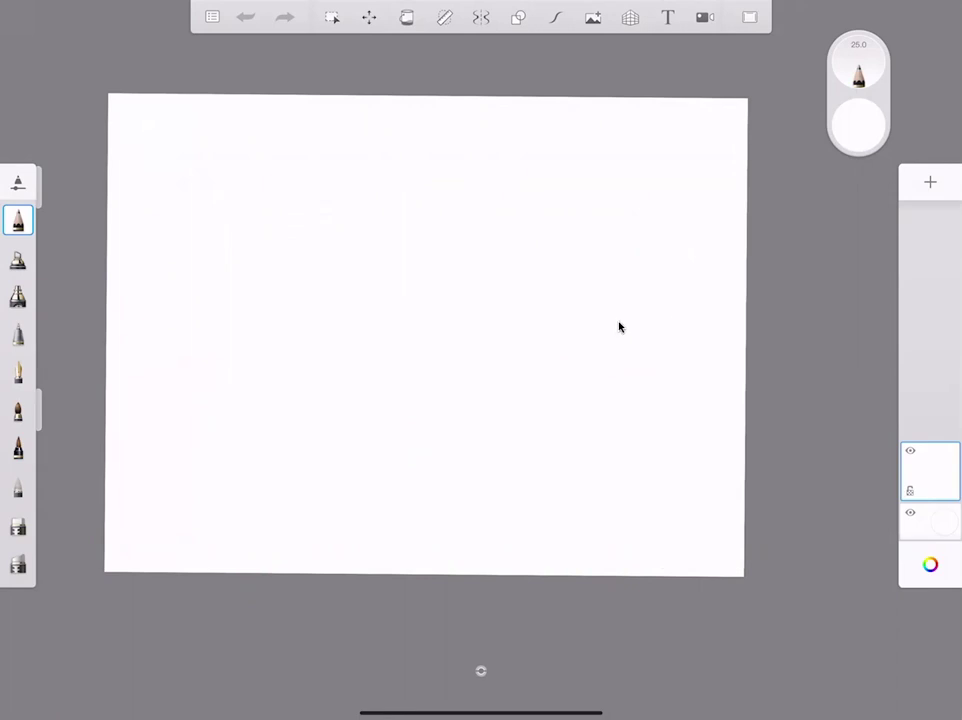
pyautogui.click(593, 18)
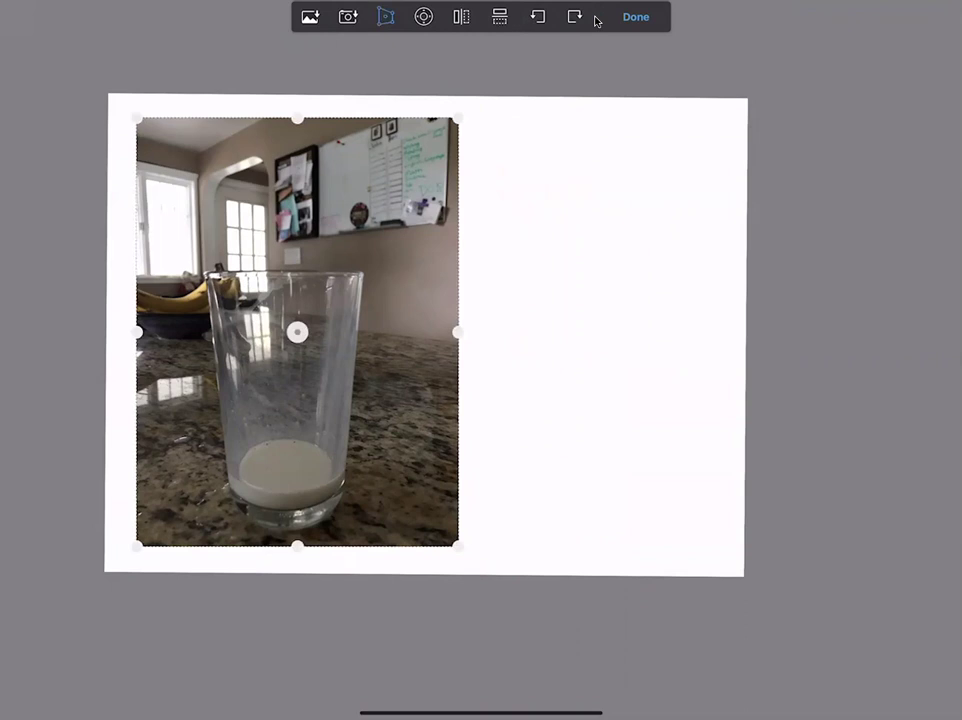
# Scale the imported glass photo down to about a quarter of the canvas width, keeping it upright, and reduce its height slightly
pyautogui.moveTo(458, 118); pyautogui.dragTo(418, 133)
pyautogui.moveTo(137, 545); pyautogui.dragTo(173, 496)
pyautogui.moveTo(137, 118); pyautogui.dragTo(207, 245)
pyautogui.moveTo(418, 133); pyautogui.dragTo(364, 244)
pyautogui.moveTo(456, 545); pyautogui.dragTo(359, 494)
pyautogui.moveTo(174, 496); pyautogui.dragTo(203, 490)
pyautogui.moveTo(362, 493); pyautogui.dragTo(357, 489)
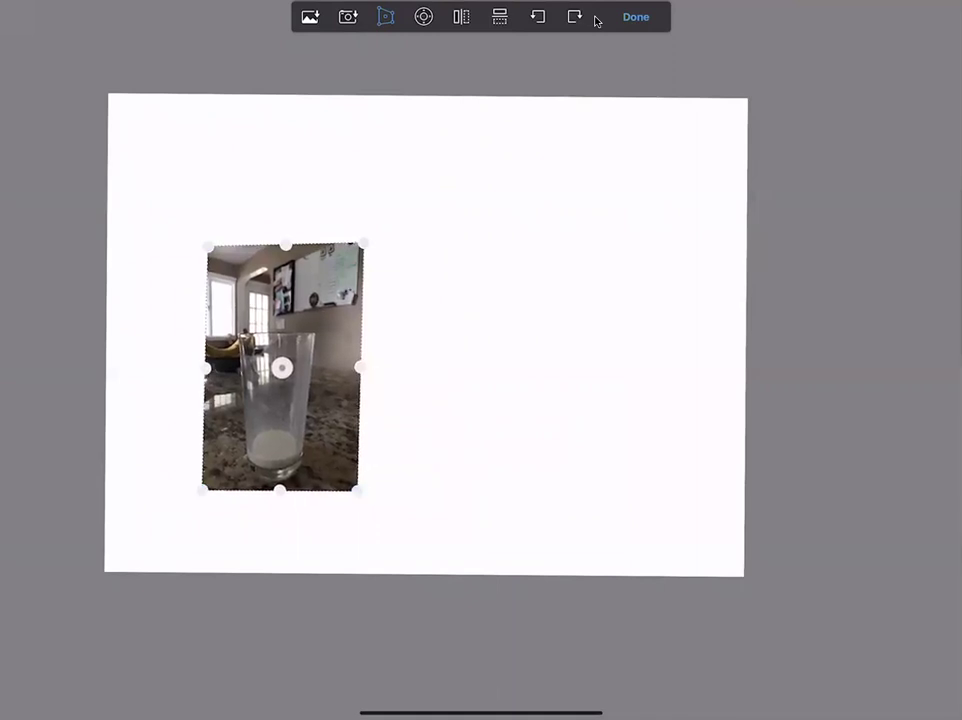
pyautogui.moveTo(285, 244); pyautogui.dragTo(285, 286)
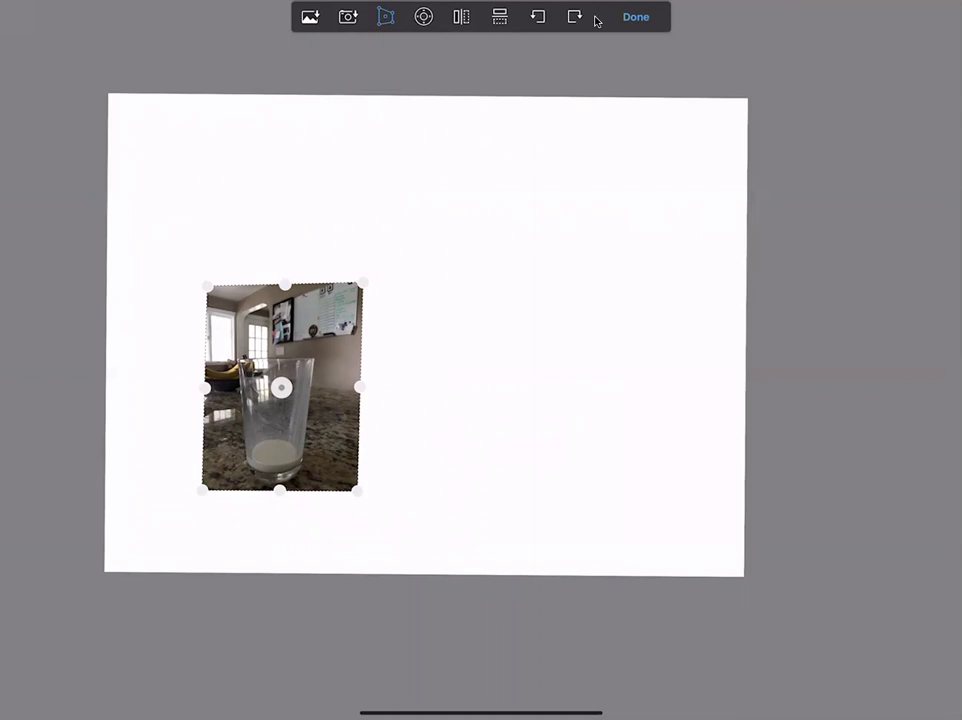
# Rotate the photo a quarter turn counterclockwise and place it in the sketch, undoing and restoring the placement once
pyautogui.click(595, 20)
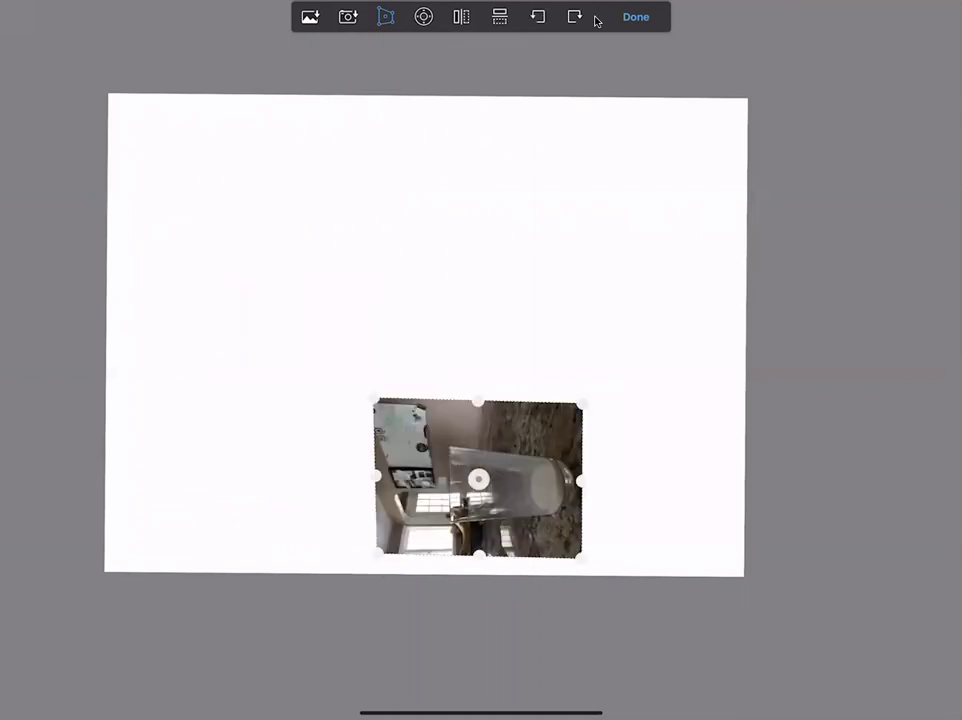
pyautogui.click(635, 17)
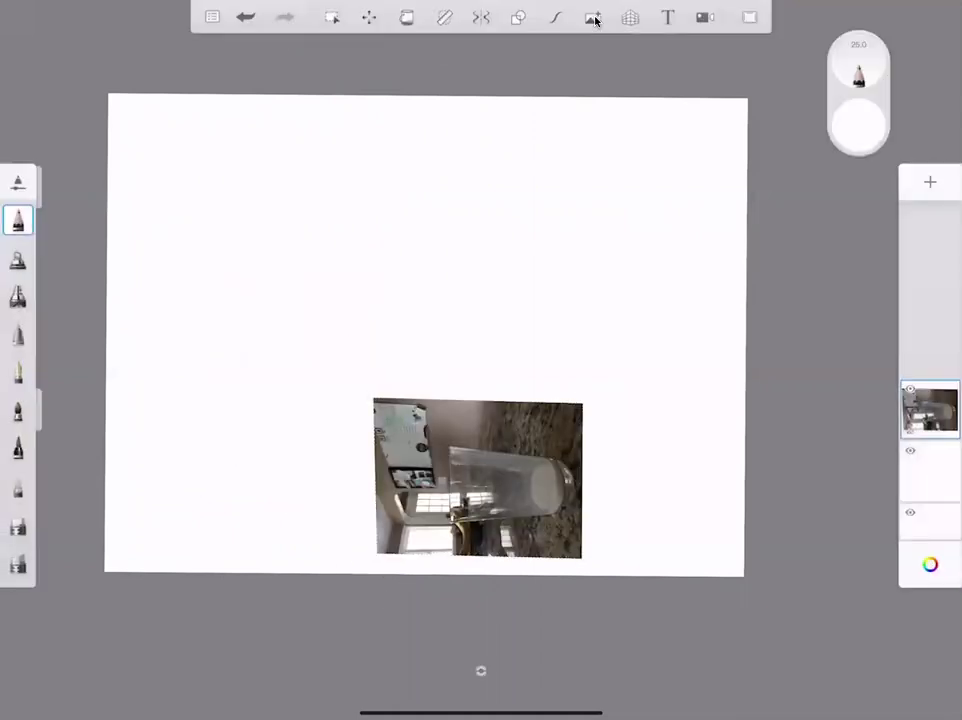
pyautogui.hotkey('ctrl', 'z')
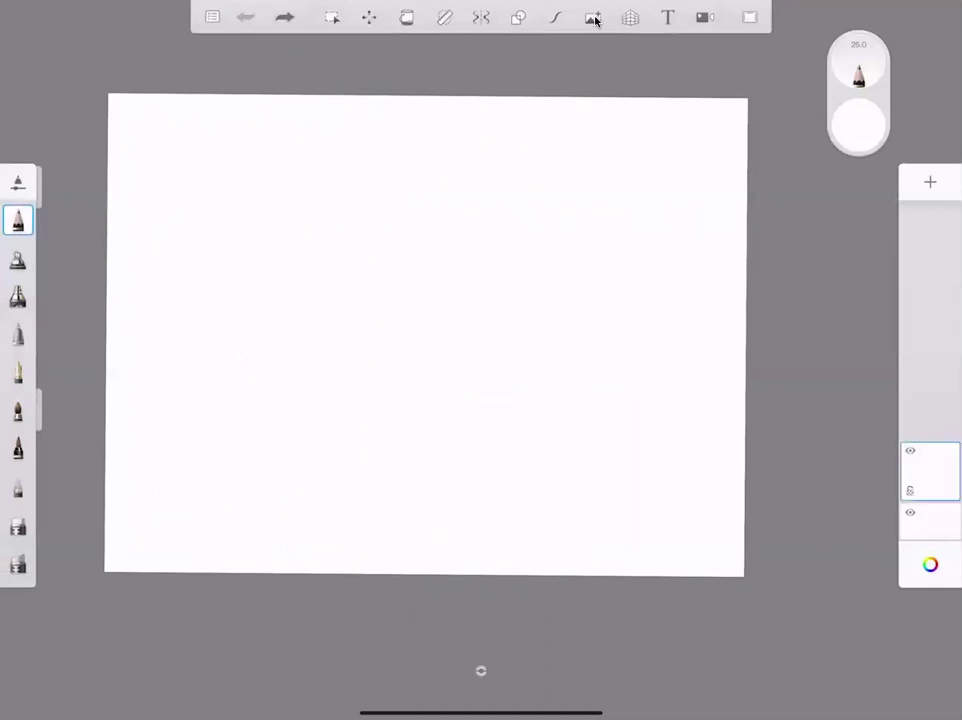
pyautogui.hotkey('ctrl', 'shift', 'z')
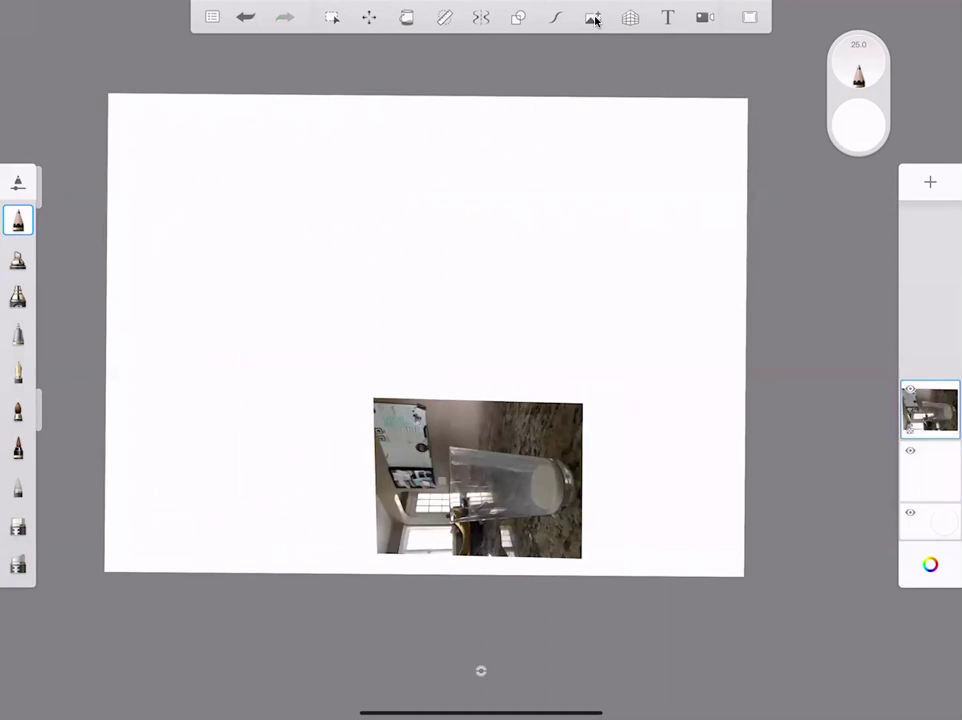
# Move the placed photo to the canvas's upper left area and shrink its width and height by about a third with Distort
pyautogui.click(594, 20)
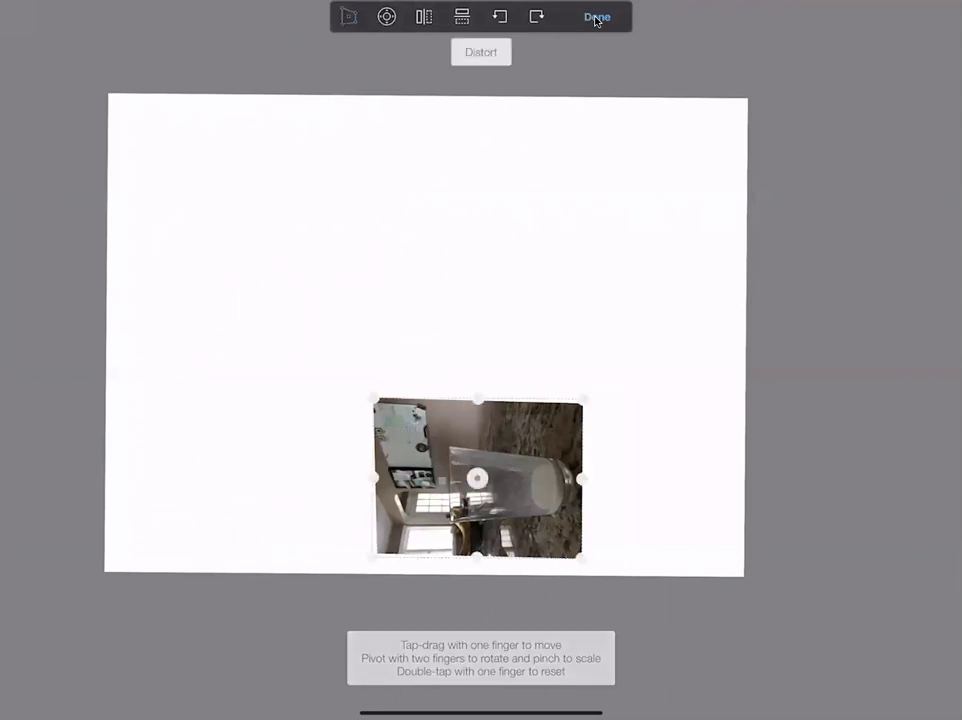
pyautogui.moveTo(305, 259); pyautogui.dragTo(283, 257)
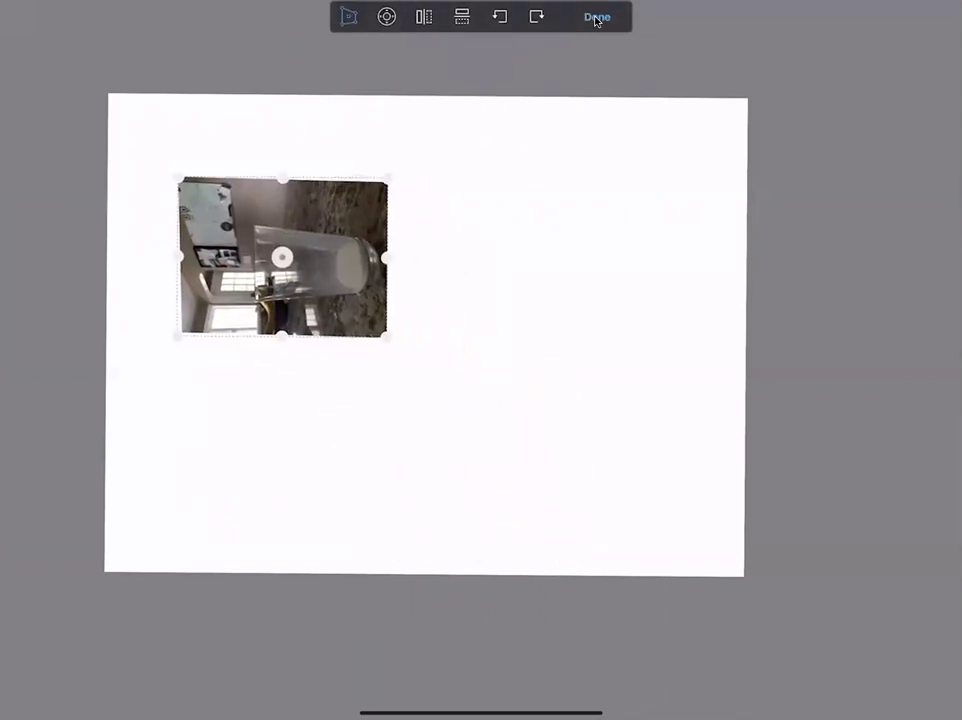
pyautogui.moveTo(386, 257); pyautogui.dragTo(318, 254)
pyautogui.moveTo(249, 177); pyautogui.dragTo(249, 224)
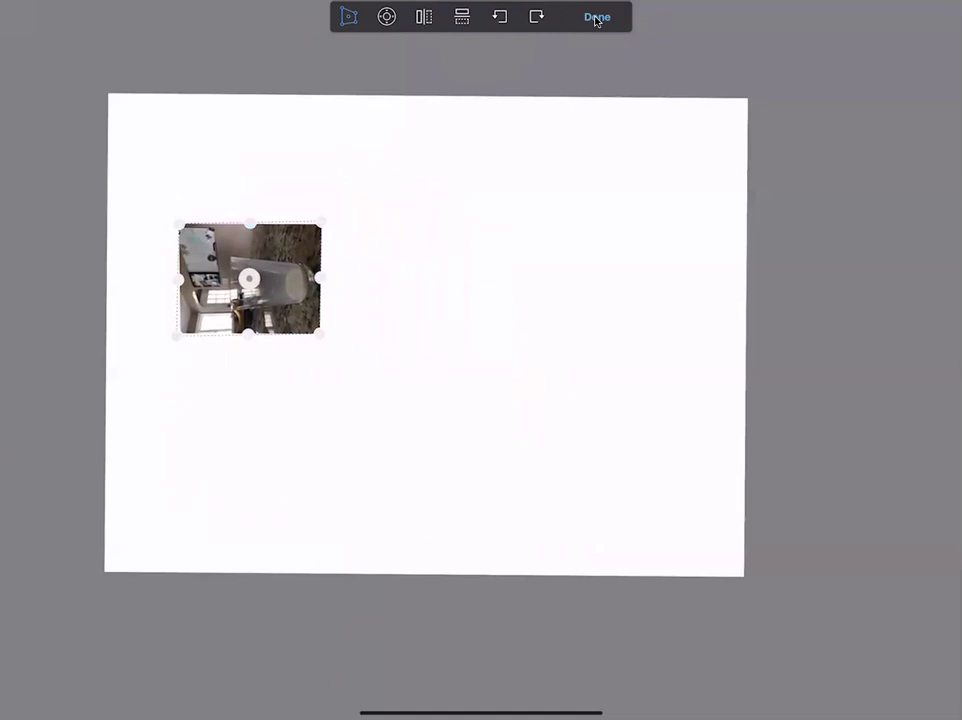
# Rotate the photo clockwise until the glass stands upright, move it near the canvas's left edge at mid-height, and apply the transform
pyautogui.click(536, 16)
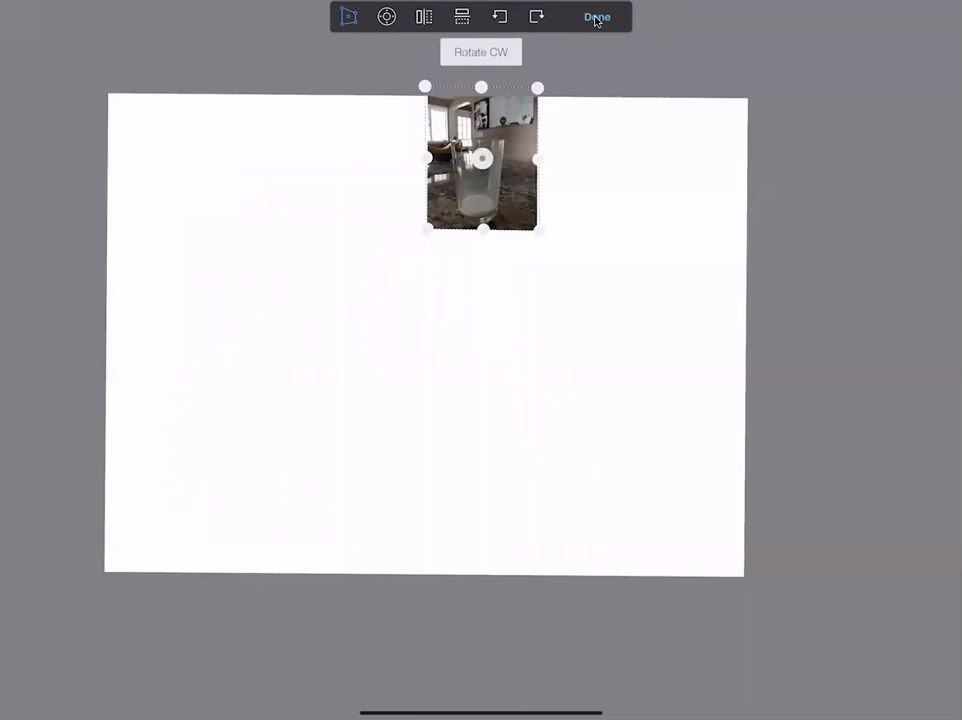
pyautogui.moveTo(481, 157); pyautogui.dragTo(221, 334)
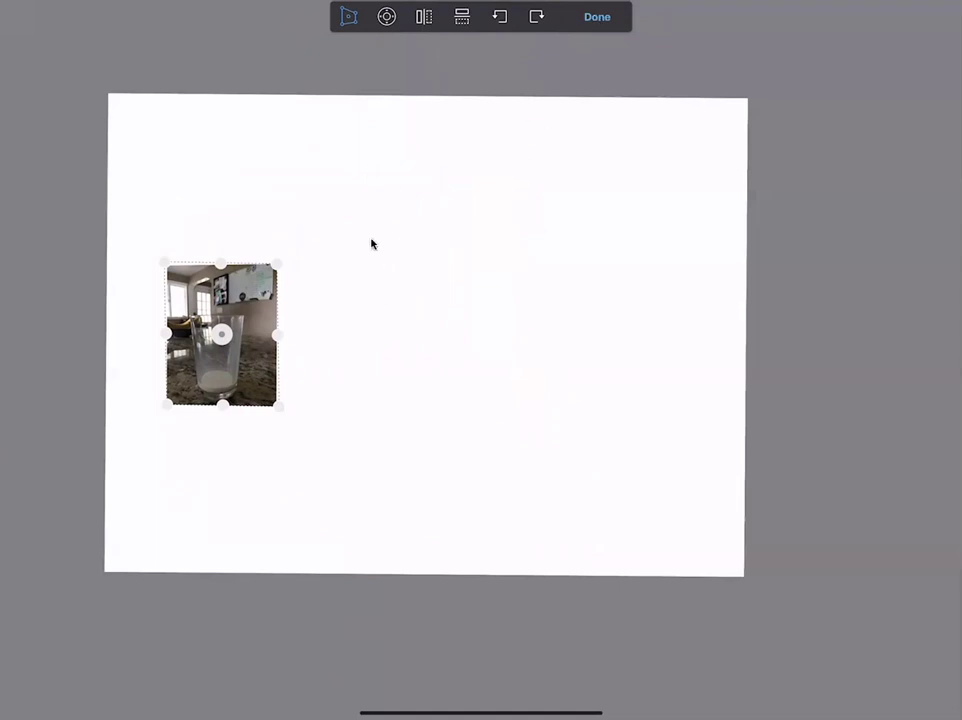
pyautogui.press('Return')
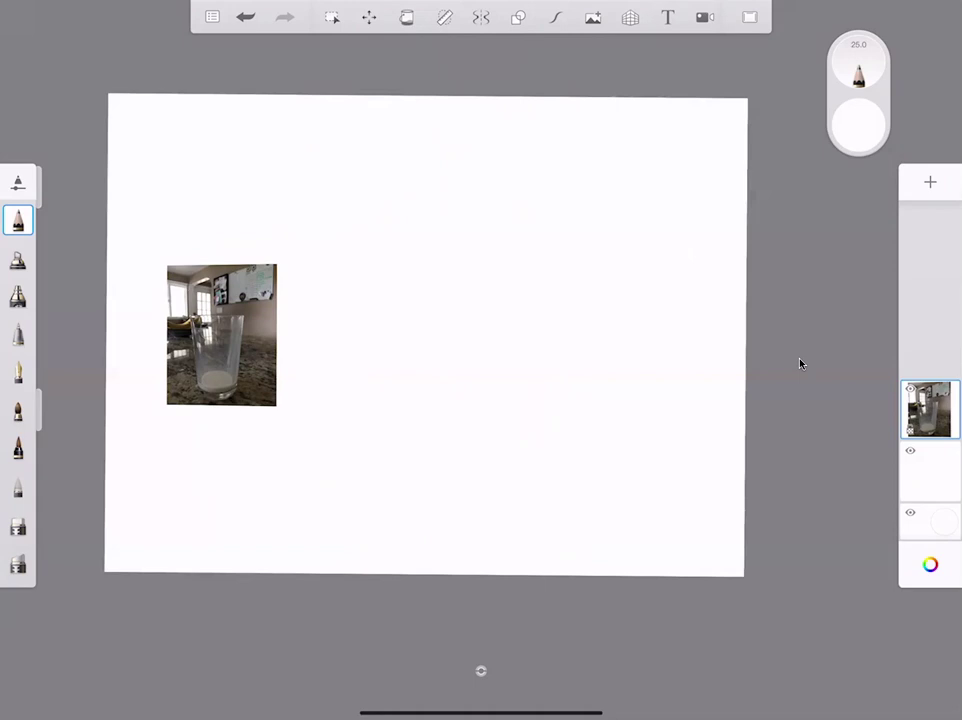
# Duplicate the glass photo's layer and place the copy directly to the right of the original, level with it and with a narrow gap
pyautogui.click(927, 409)
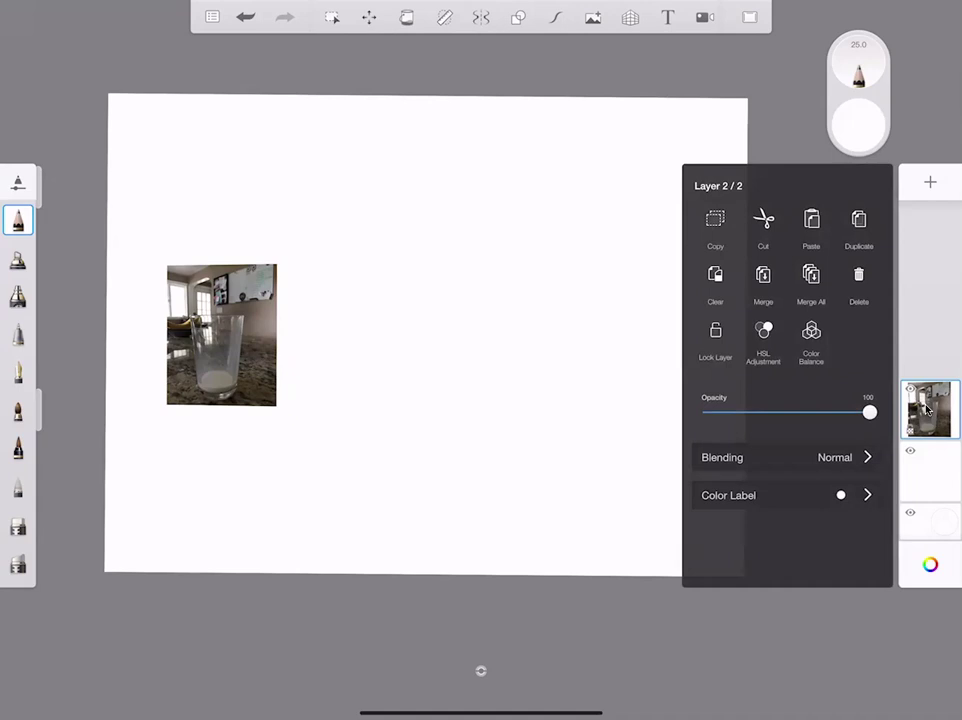
pyautogui.hotkey('ctrl', 'd')
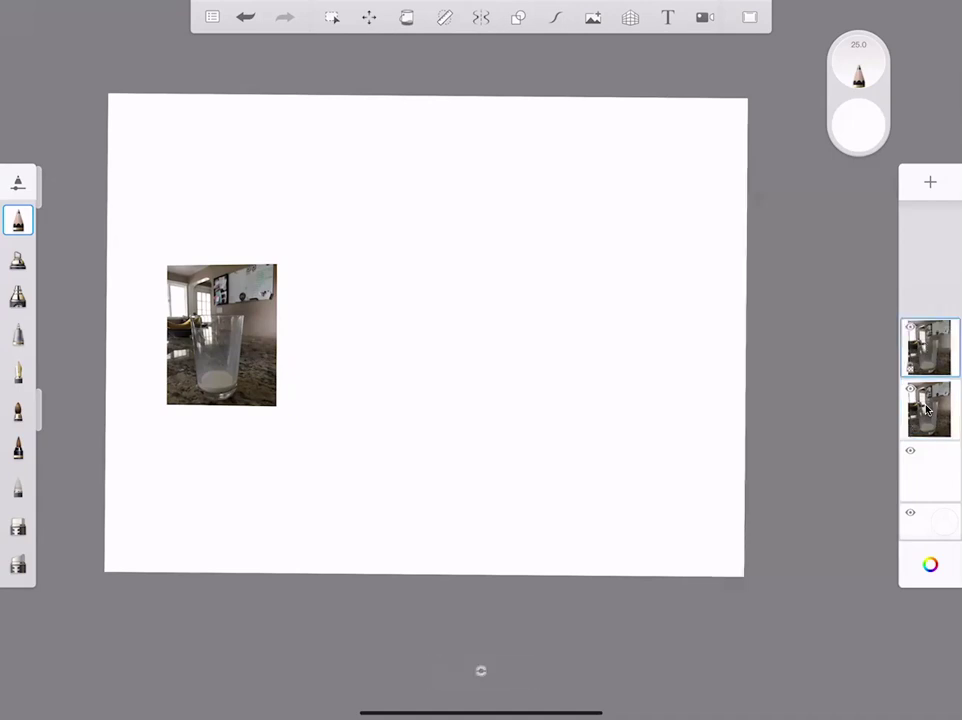
pyautogui.click(927, 409)
pyautogui.click(927, 409)
pyautogui.click(927, 409)
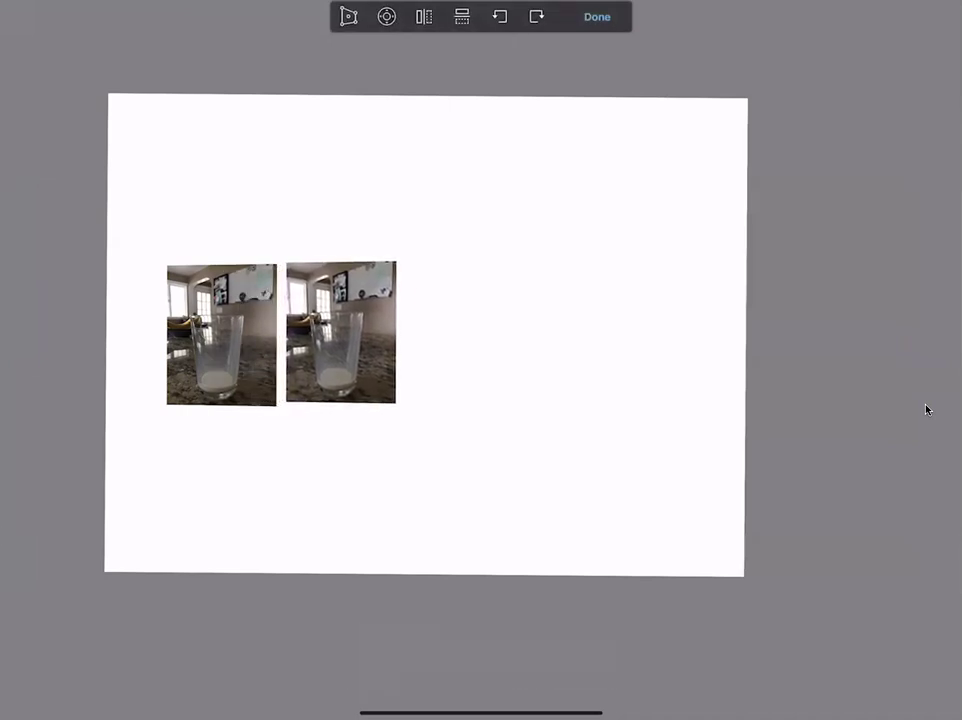
pyautogui.press('Return')
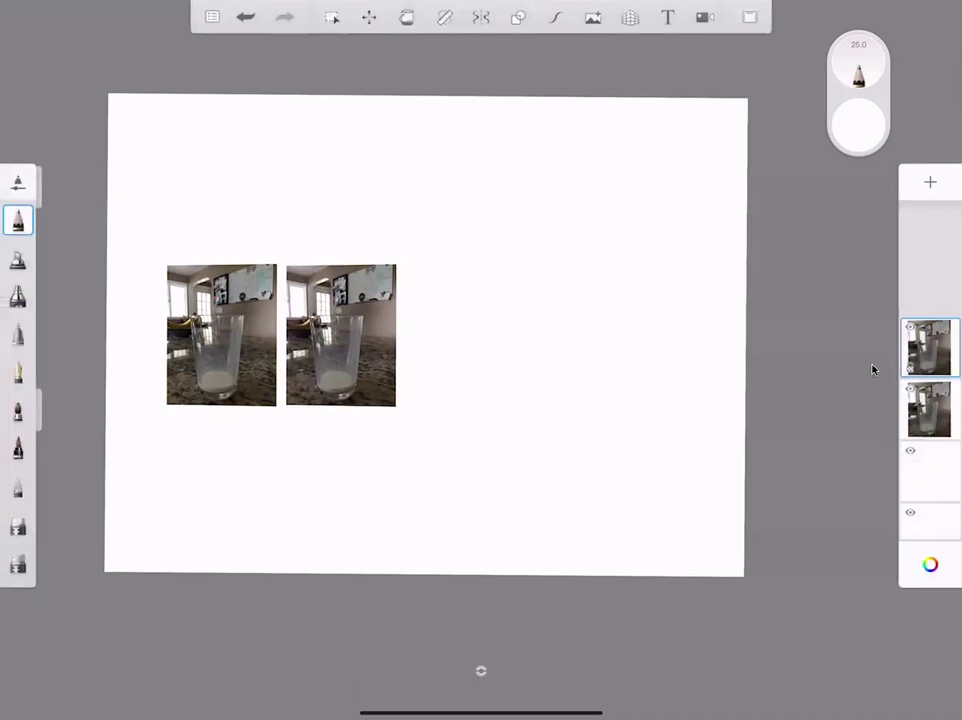
# Nudge the duplicated photo slightly left toward the original and apply the move
pyautogui.click(370, 18)
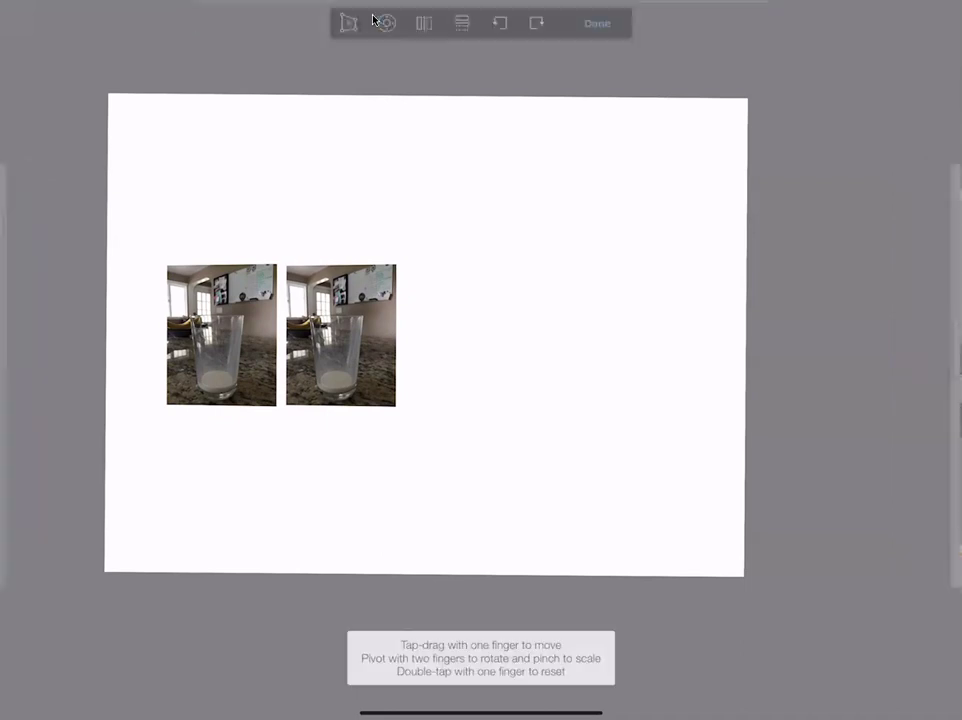
pyautogui.moveTo(341, 335)
pyautogui.mouseDown()
pyautogui.moveTo(455, 344)
pyautogui.moveTo(340, 335)
pyautogui.mouseUp()
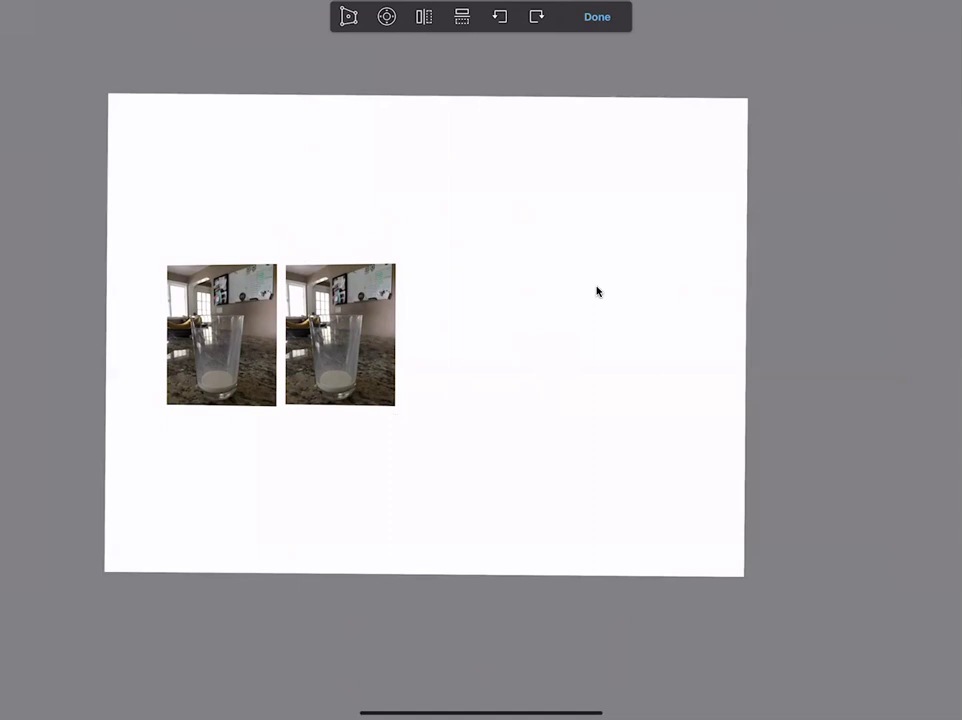
pyautogui.click(615, 122)
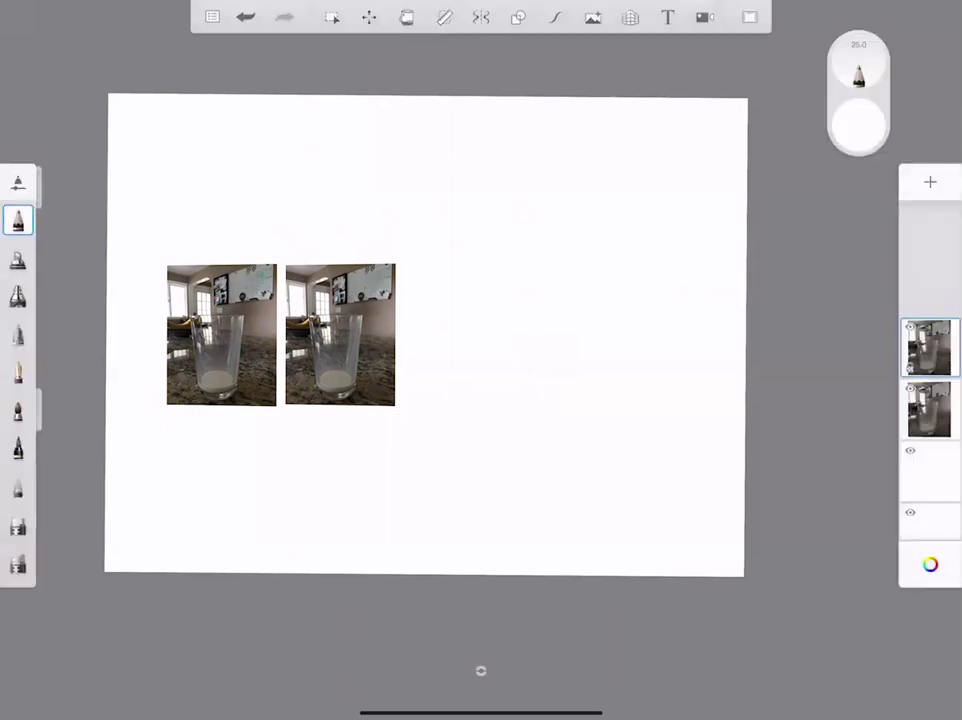